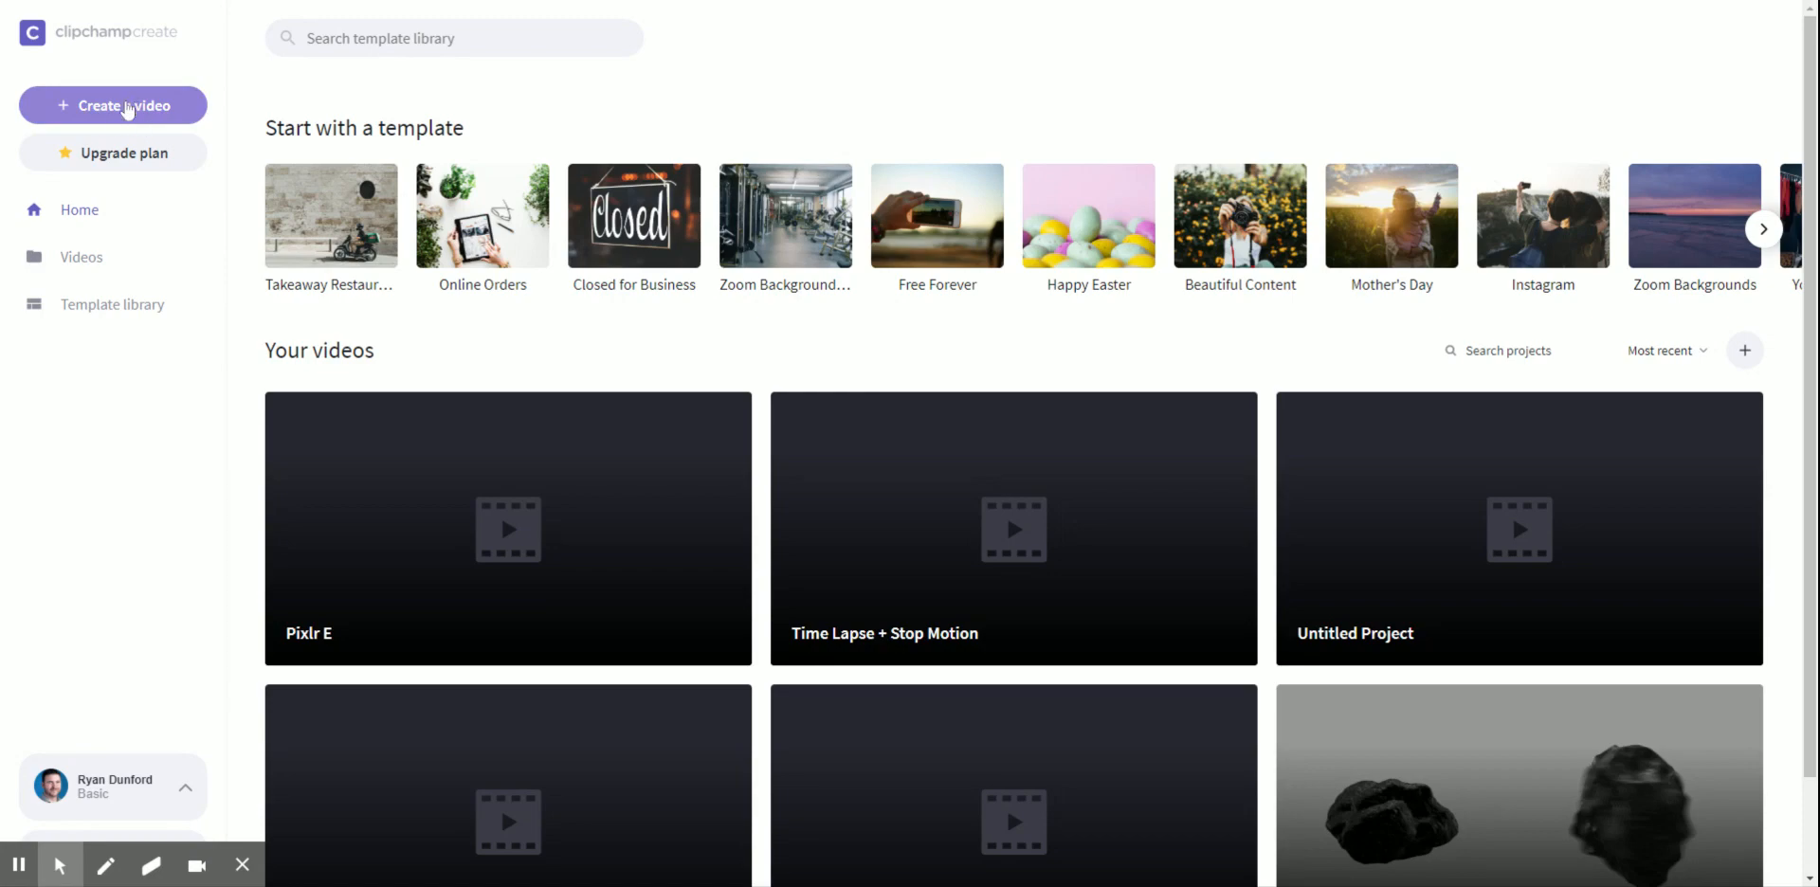
Step: Create a new widescreen video project and import the four webcam clips from Jan 29, 2019 into its media library
left_click(131, 102)
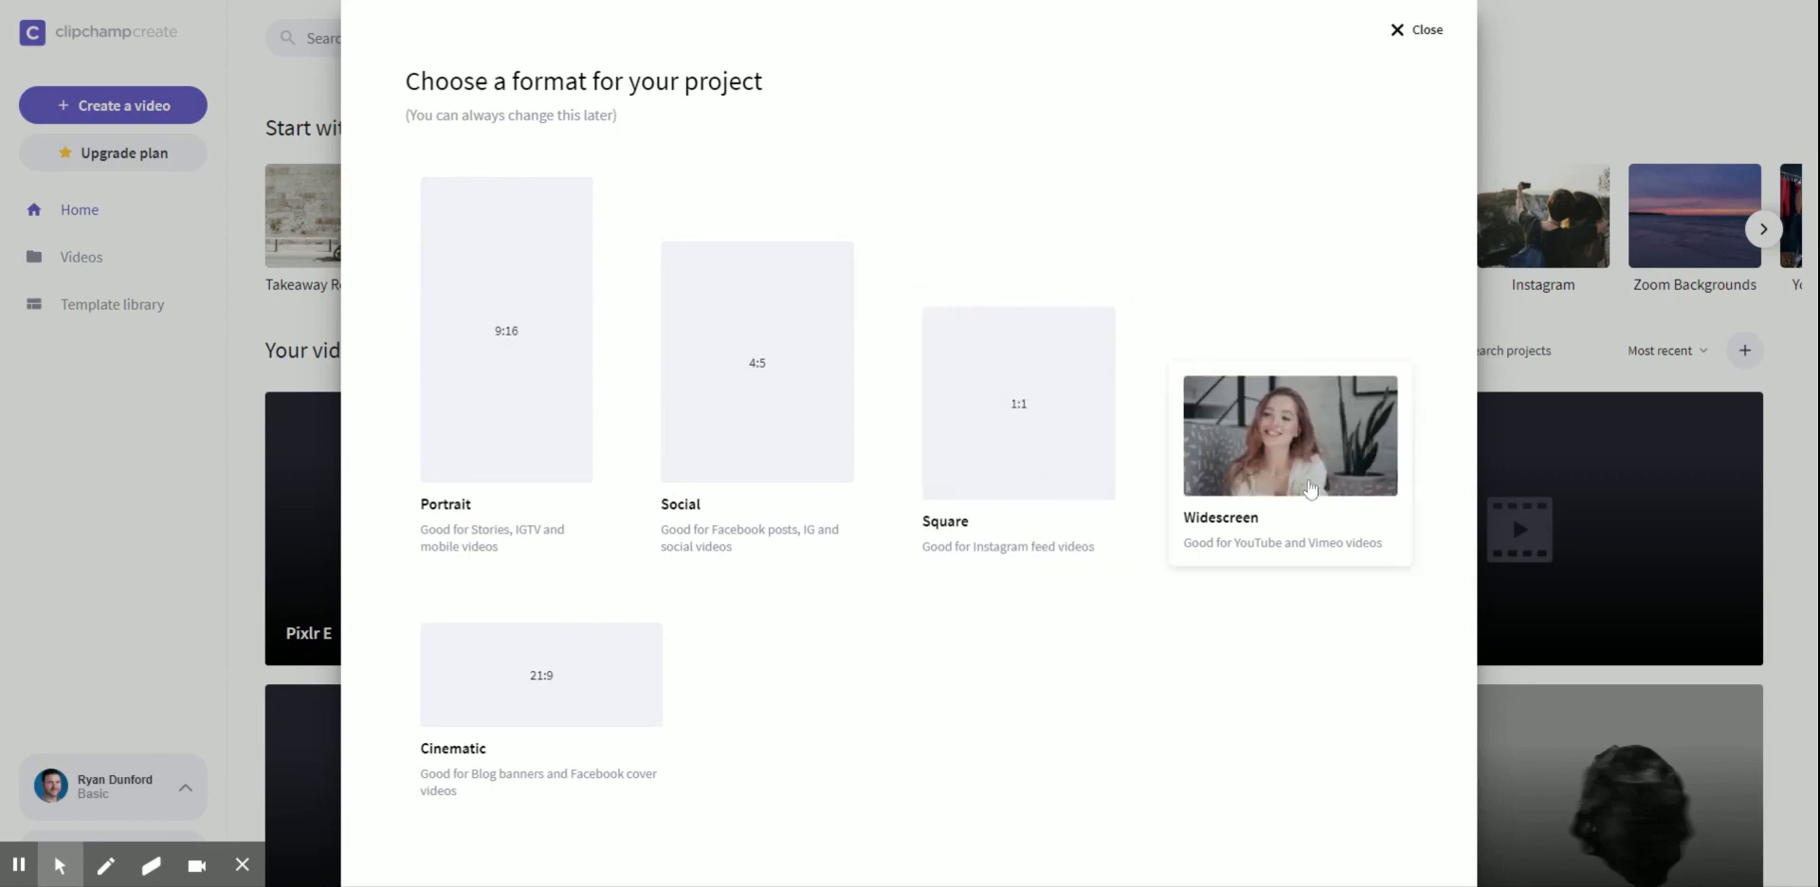
left_click(1320, 484)
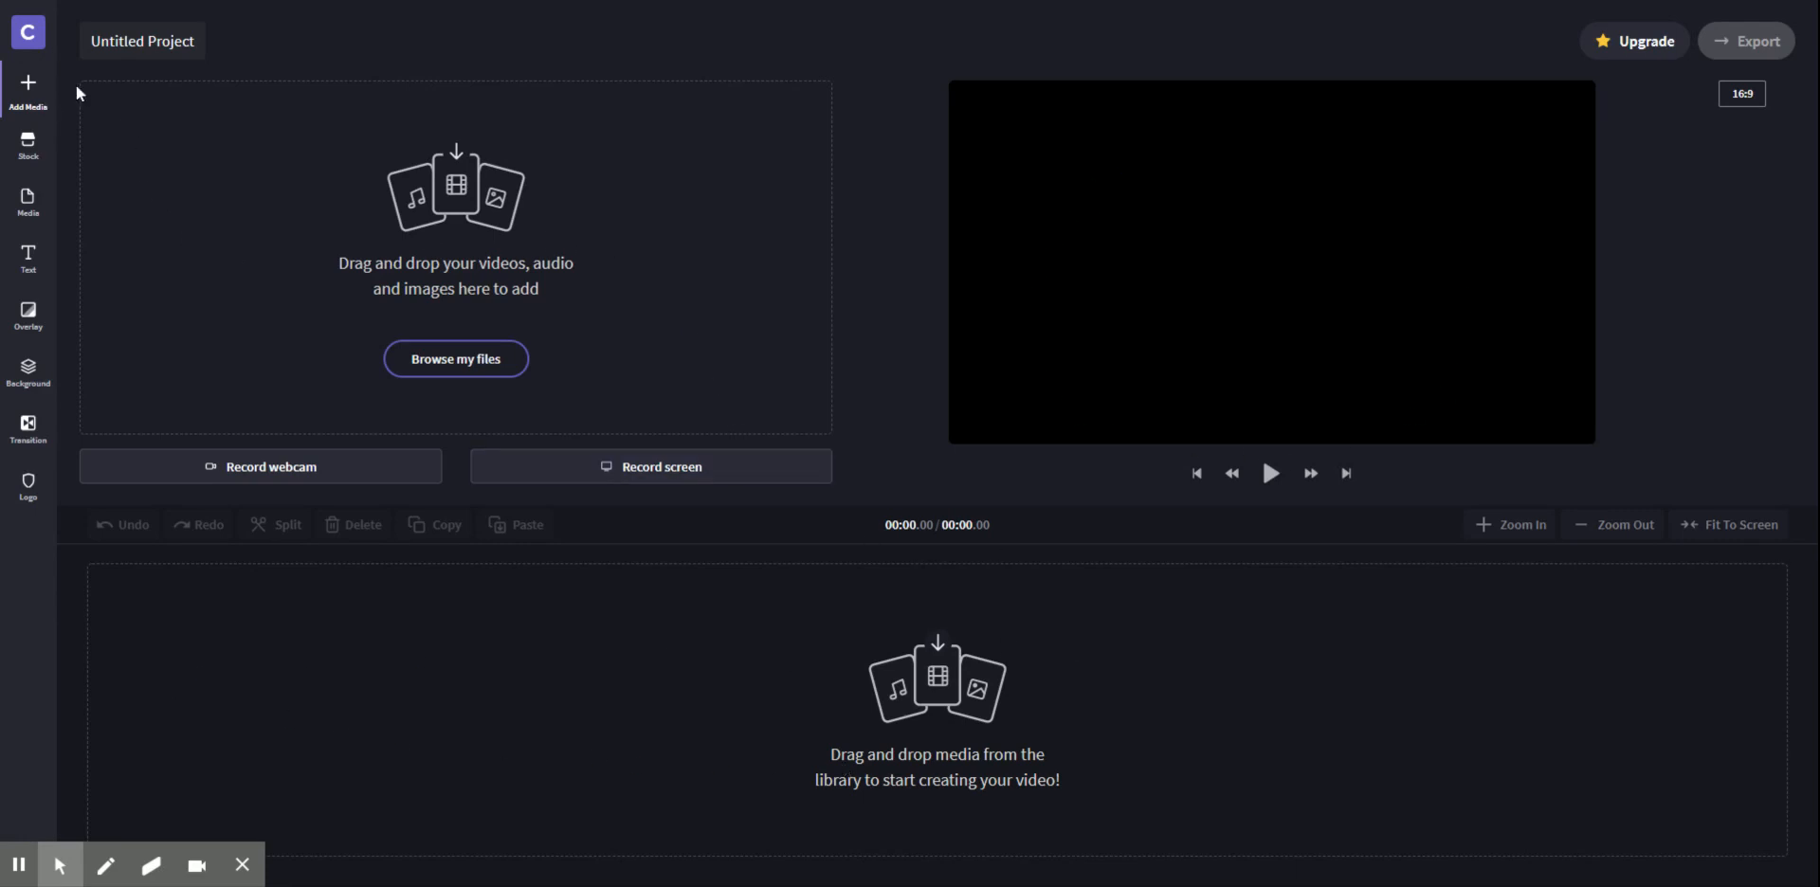
left_click(35, 95)
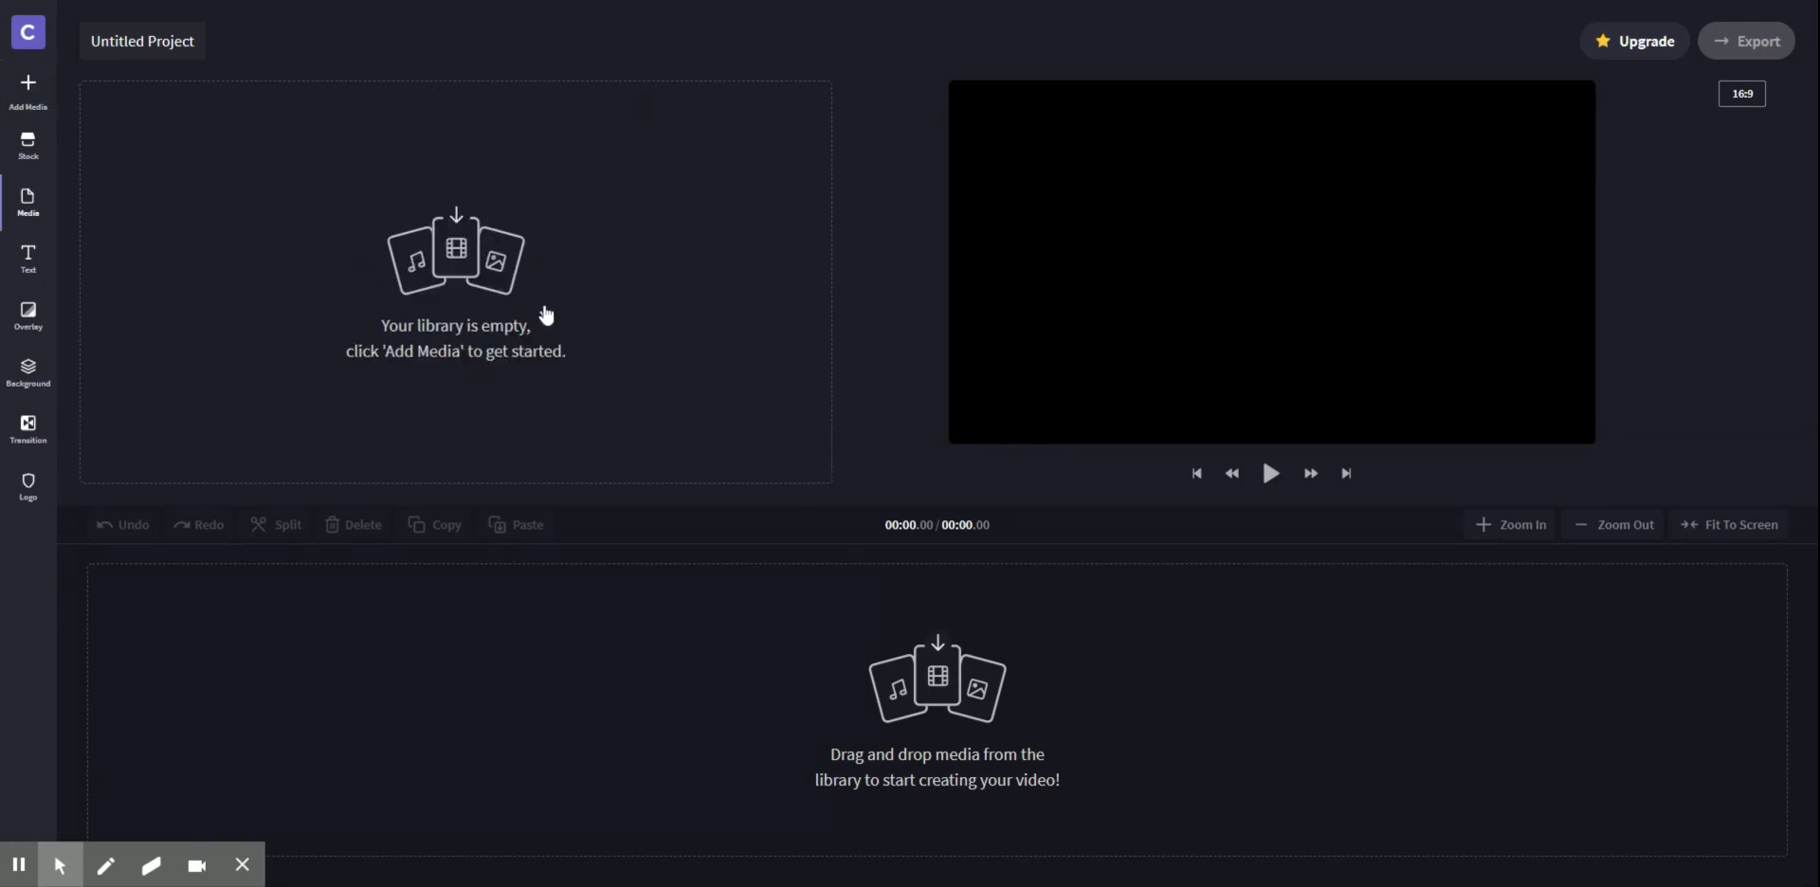
left_click(41, 103)
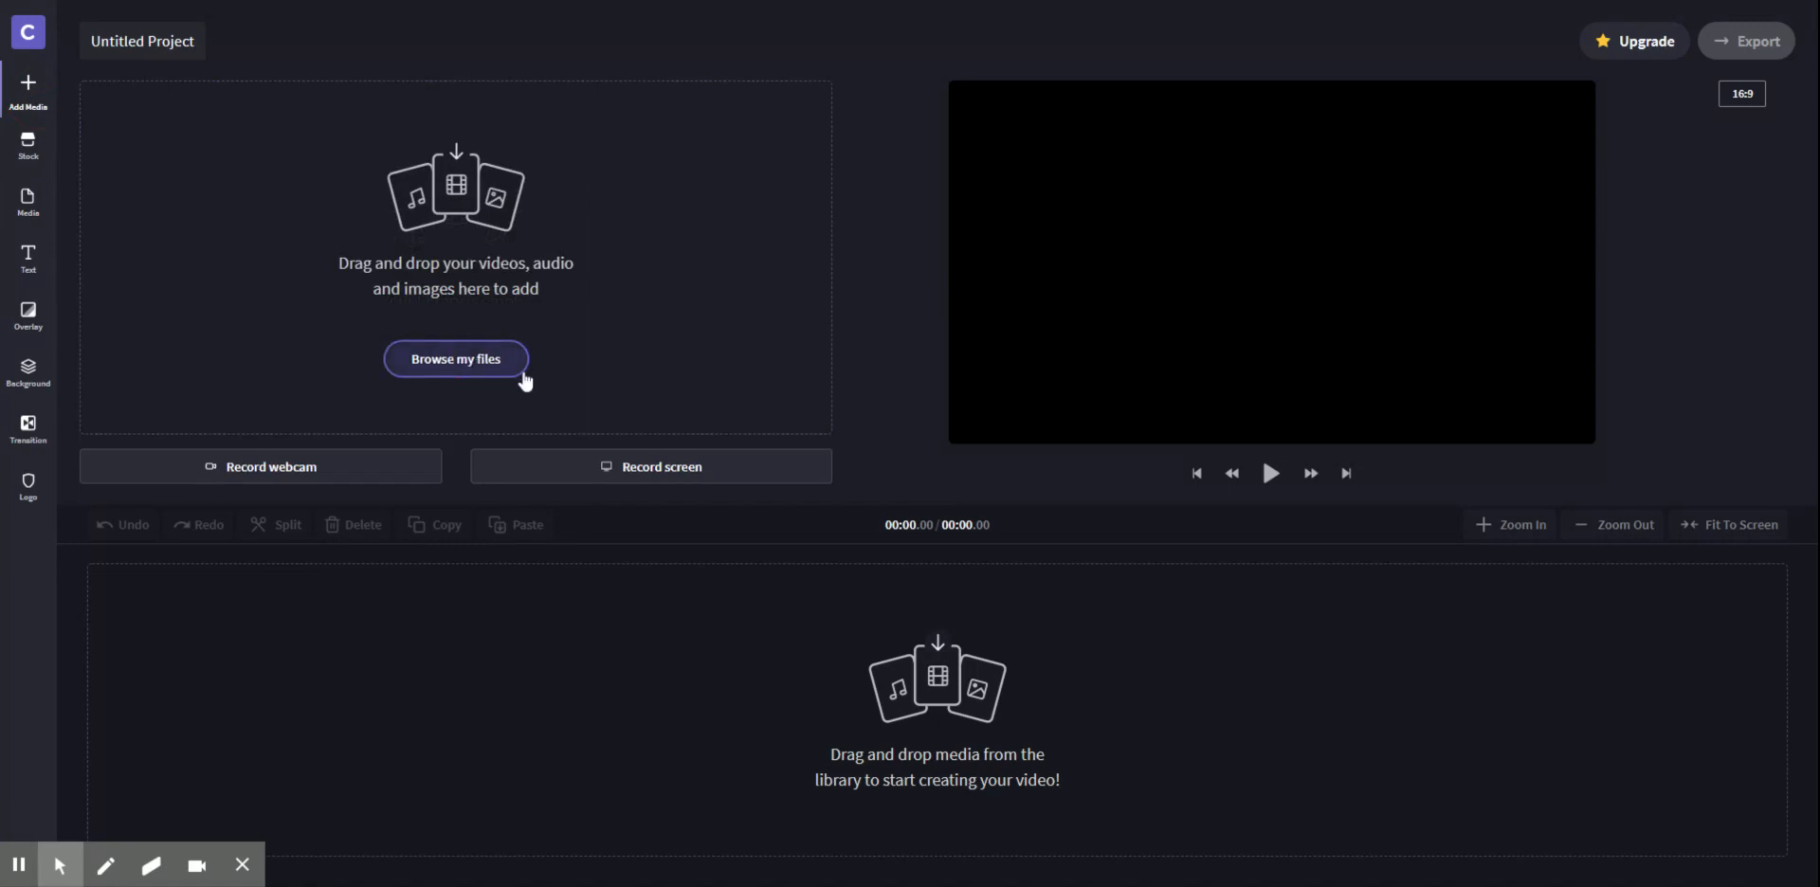
left_click(522, 374)
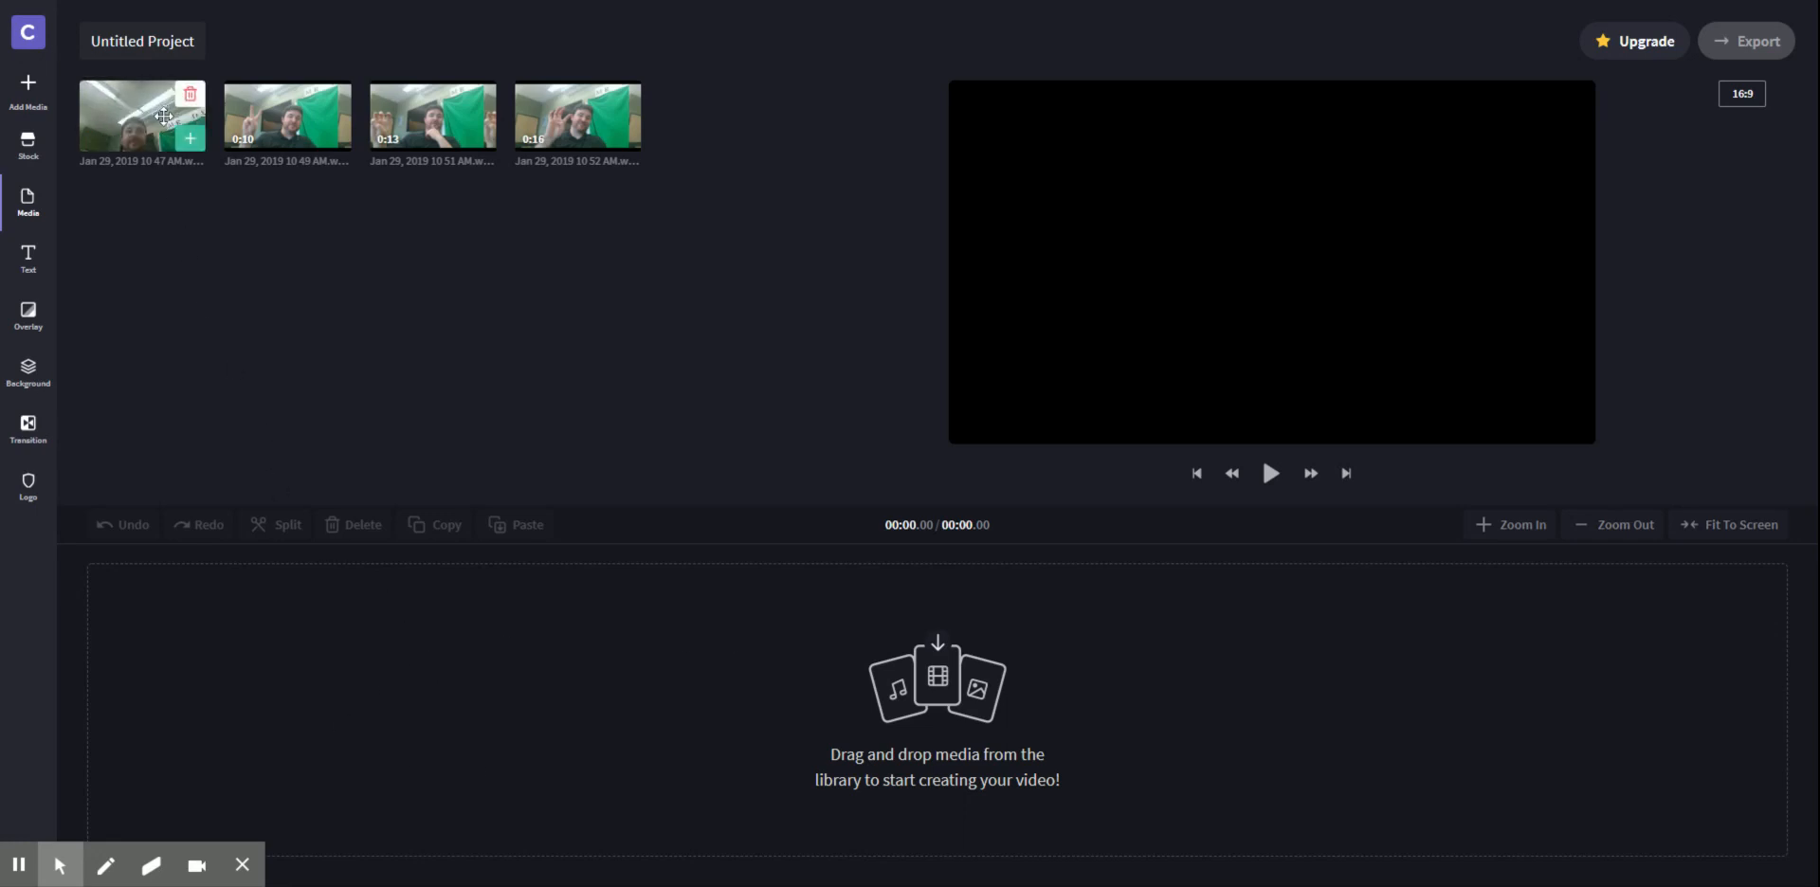
Step: Place the 0:08 clip from 10:47 AM at the start of the timeline, select it and dismiss the editing tips
left_click_drag(149, 120, 206, 640)
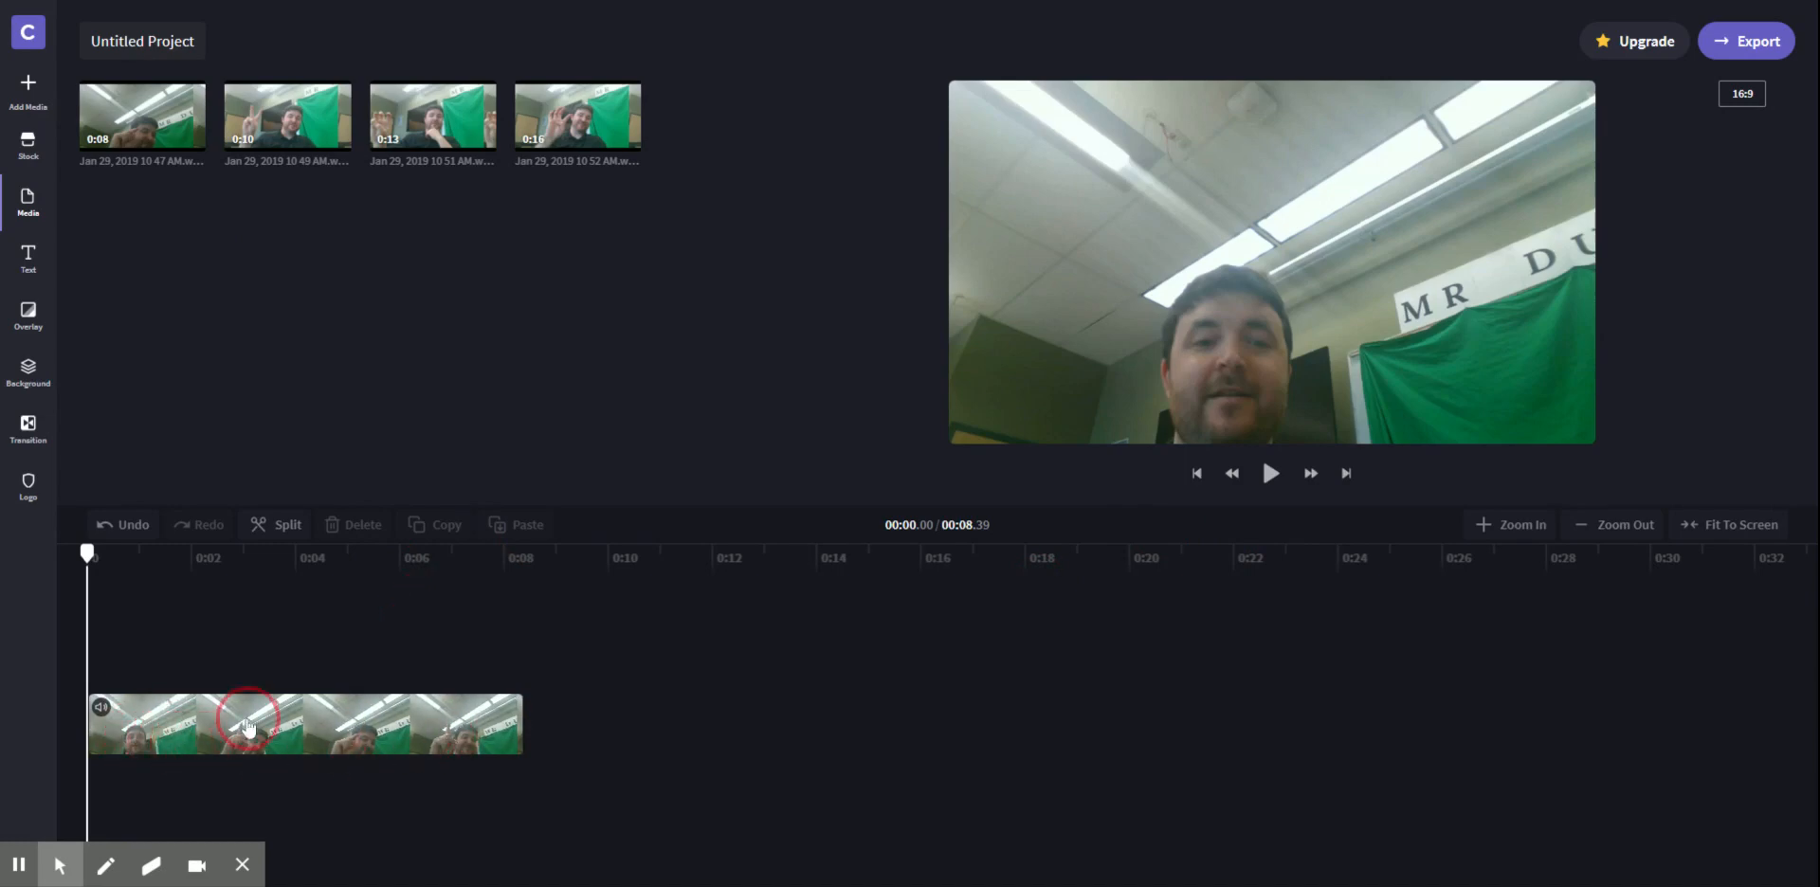
left_click(133, 743)
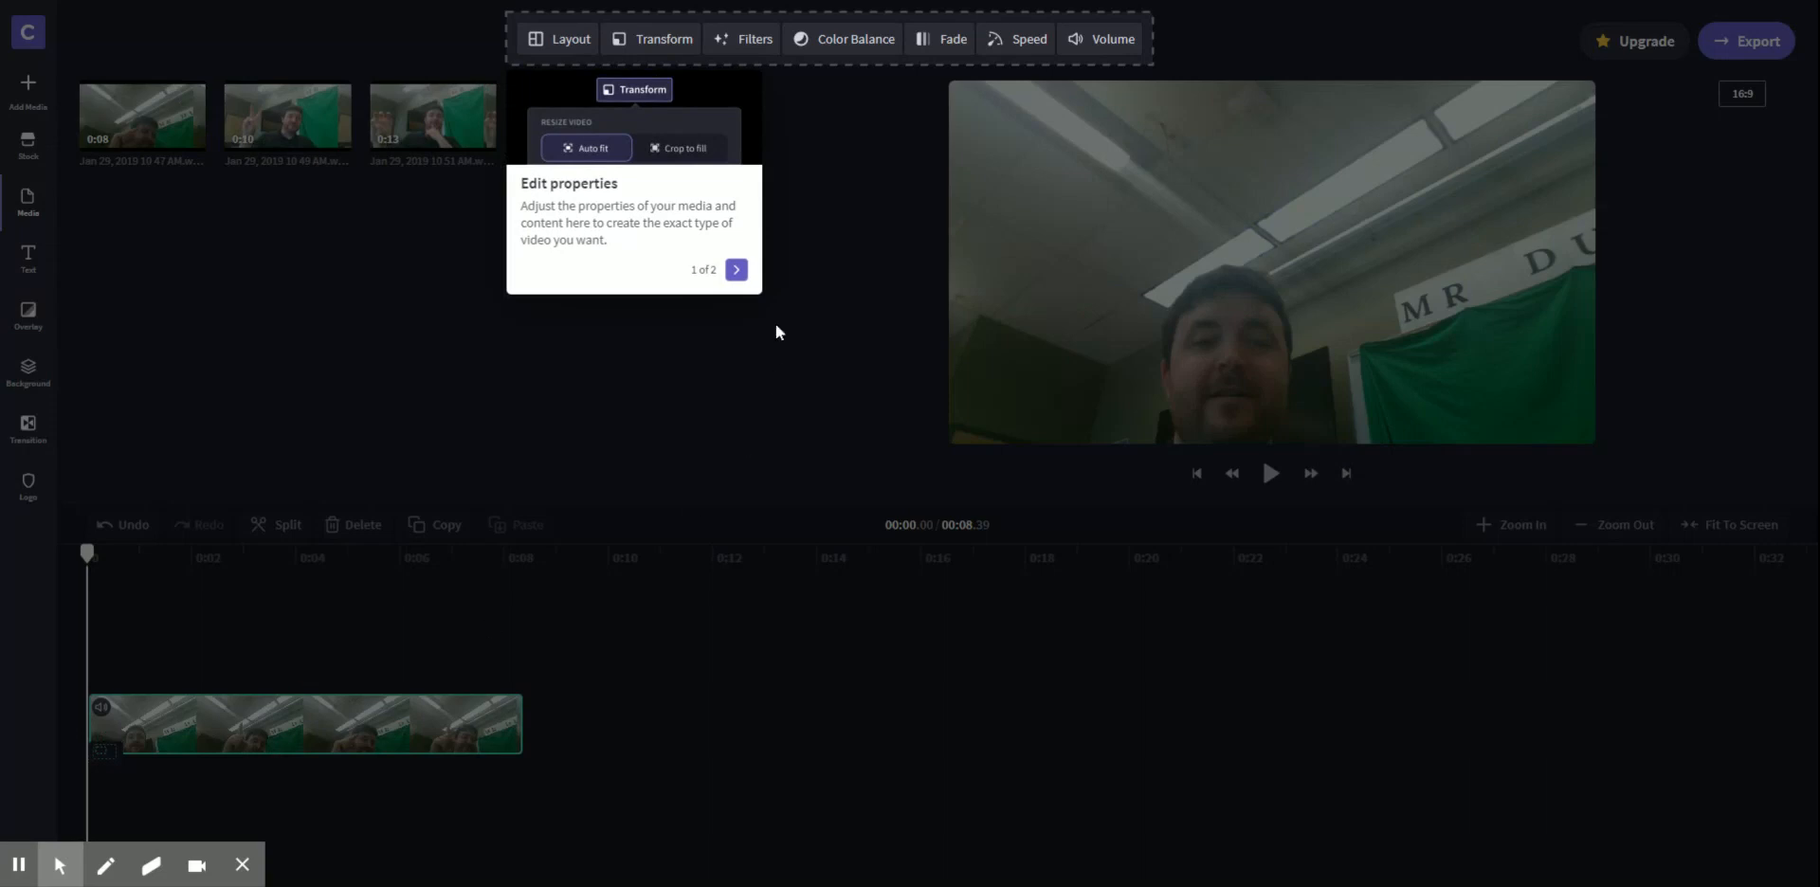
left_click(736, 273)
left_click(846, 192)
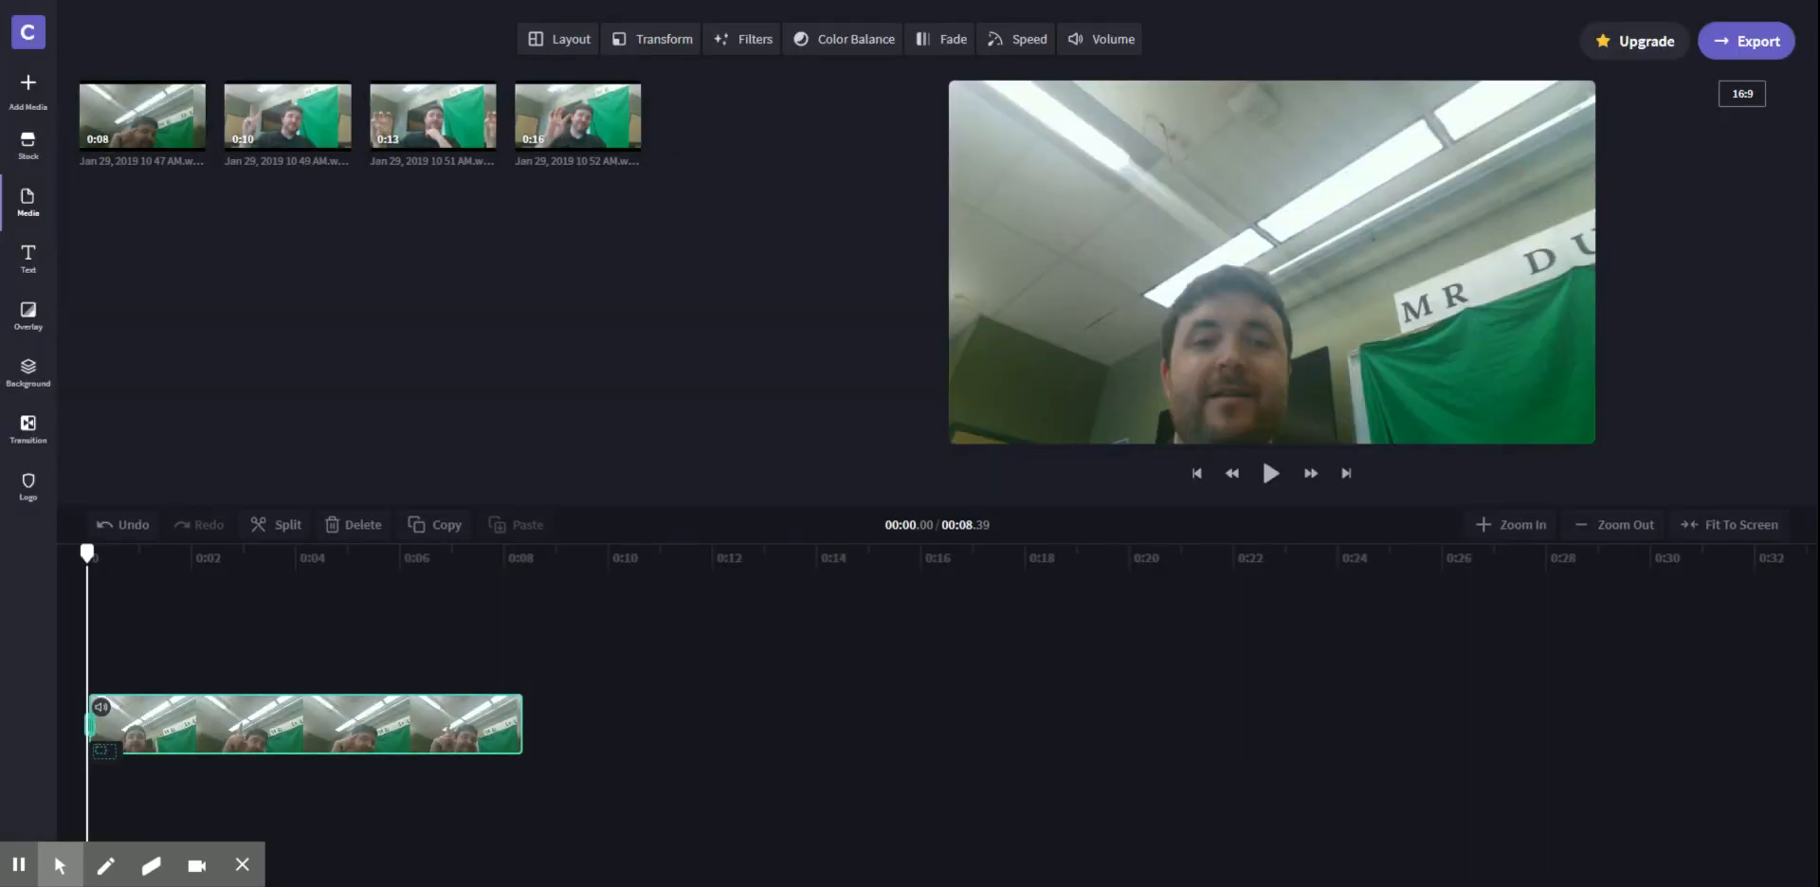
Step: Trim the beginning and end of the timeline clip so that it lasts about 6.27 seconds
left_click_drag(95, 728, 138, 732)
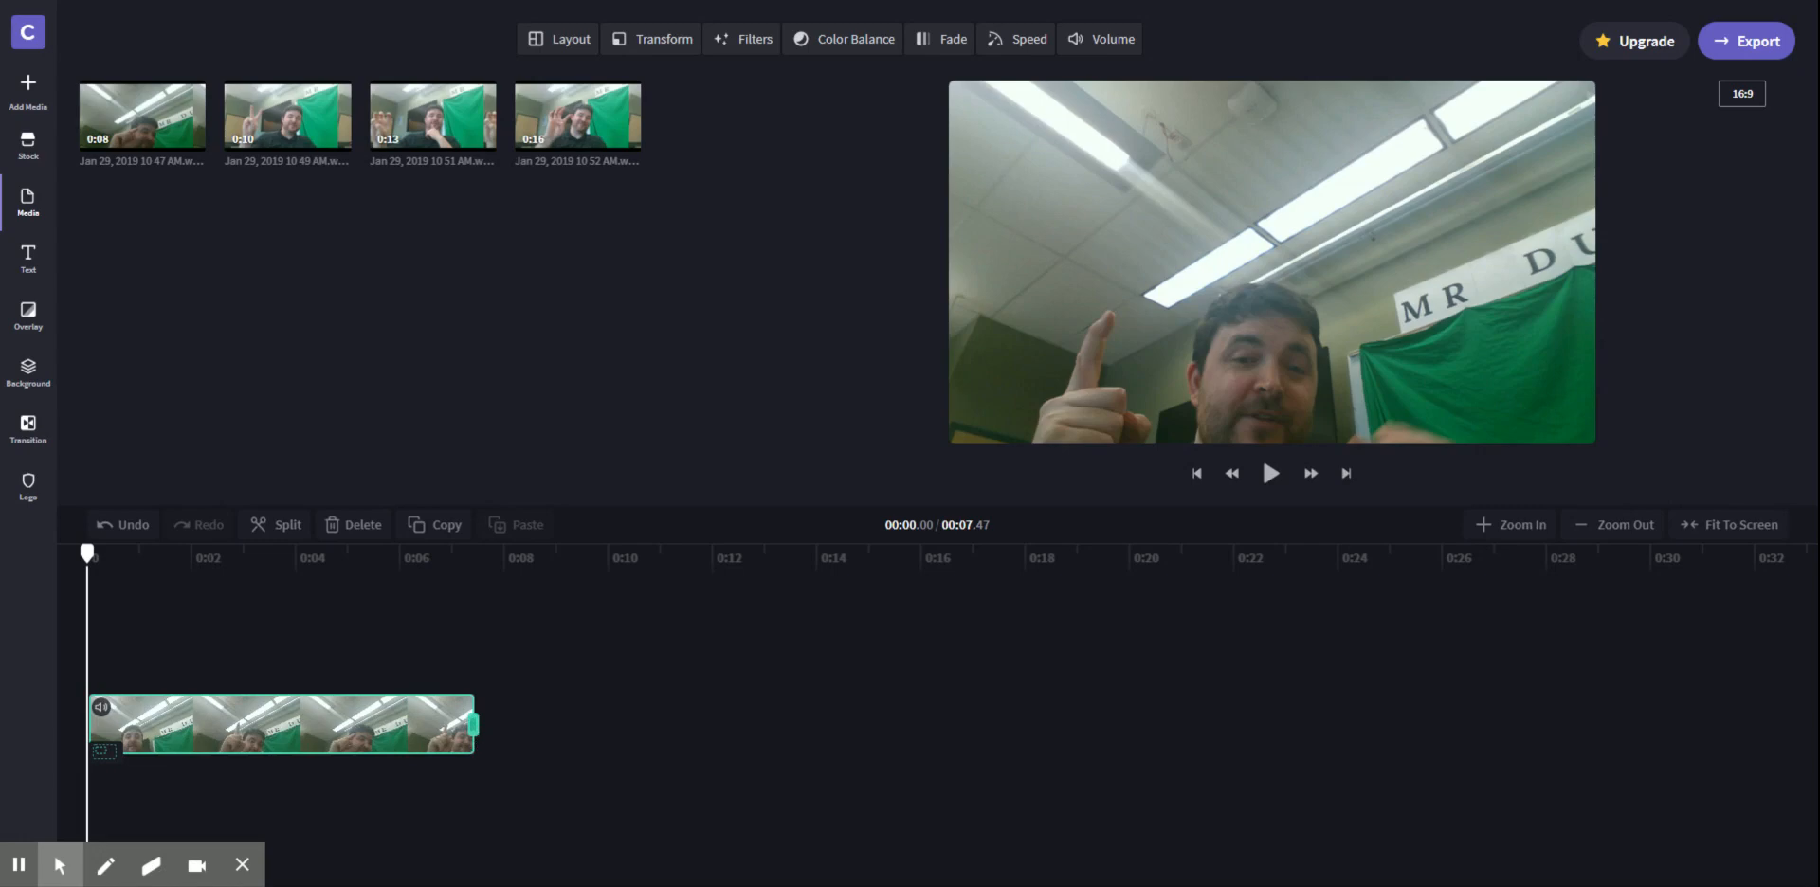
left_click_drag(473, 724, 412, 728)
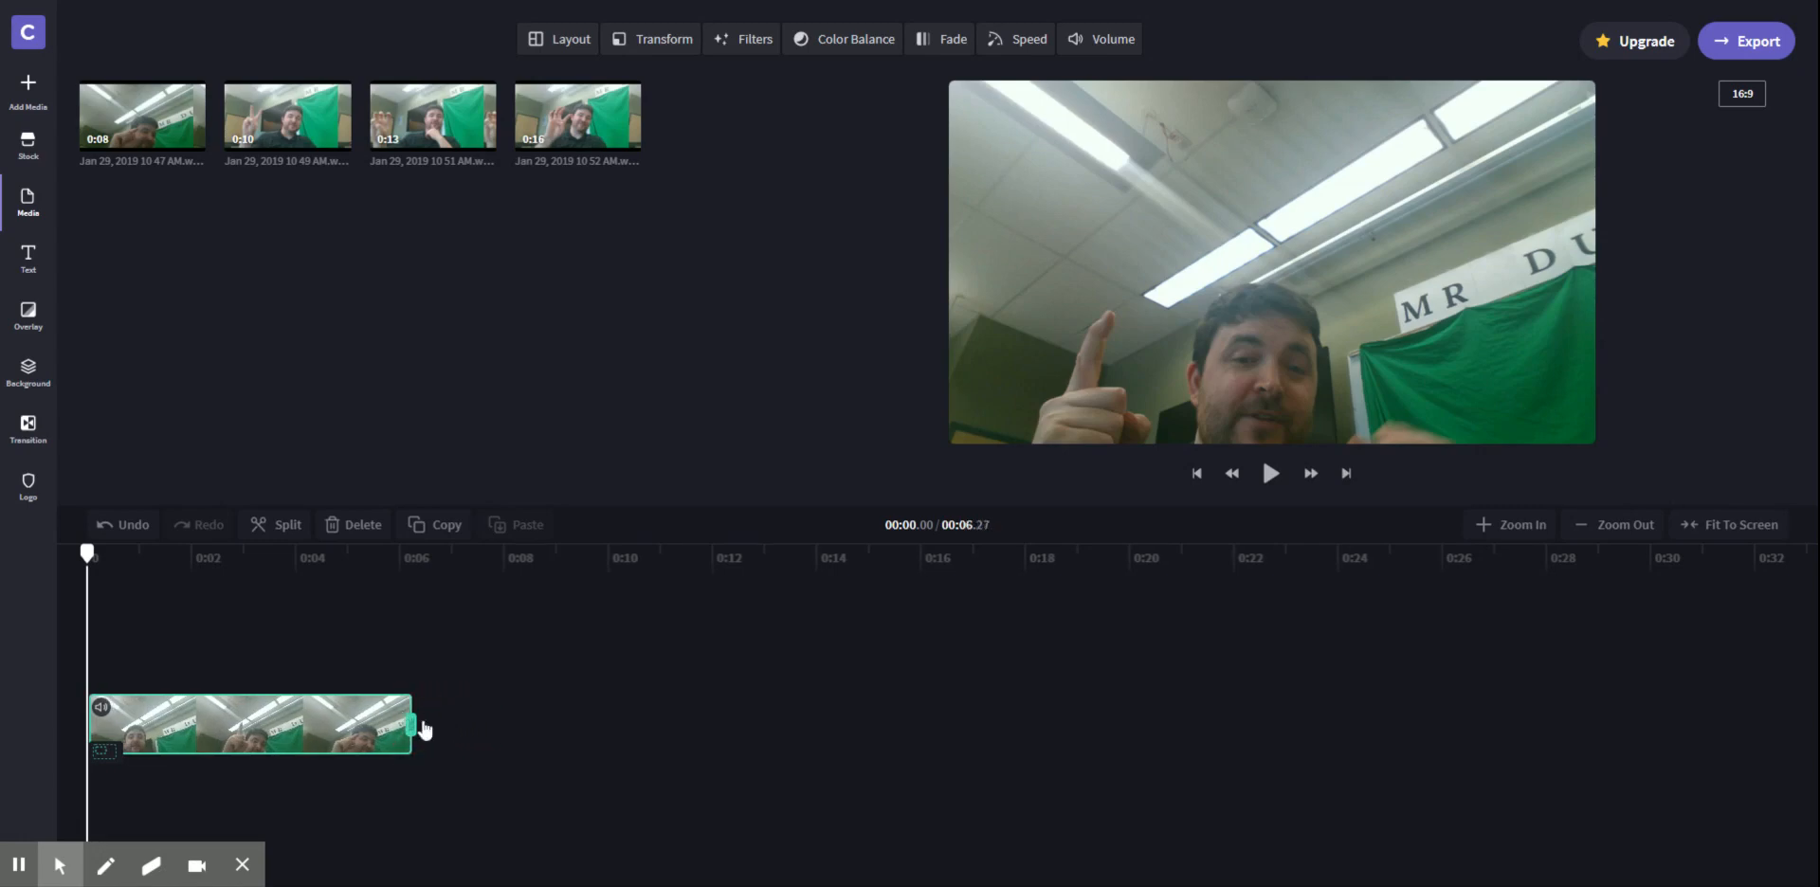
Step: Split the clip at about 3.25 seconds and trim the second piece's start to bring the video to about 5.94 seconds
left_click(318, 641)
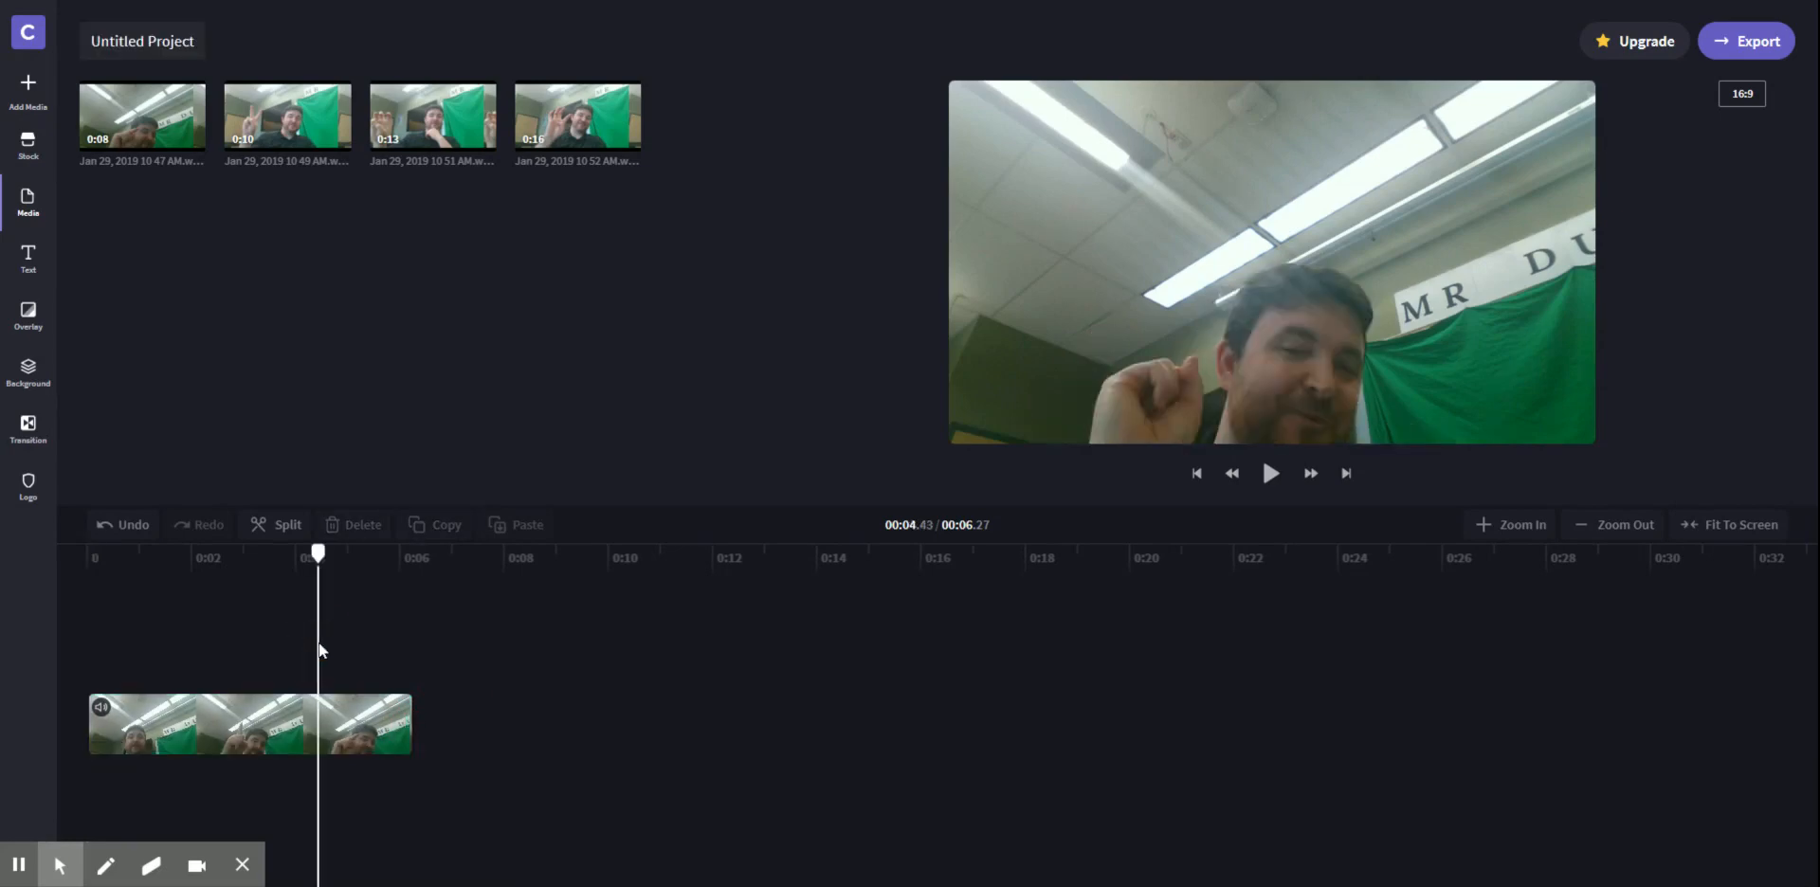
left_click(226, 679)
left_click(242, 722)
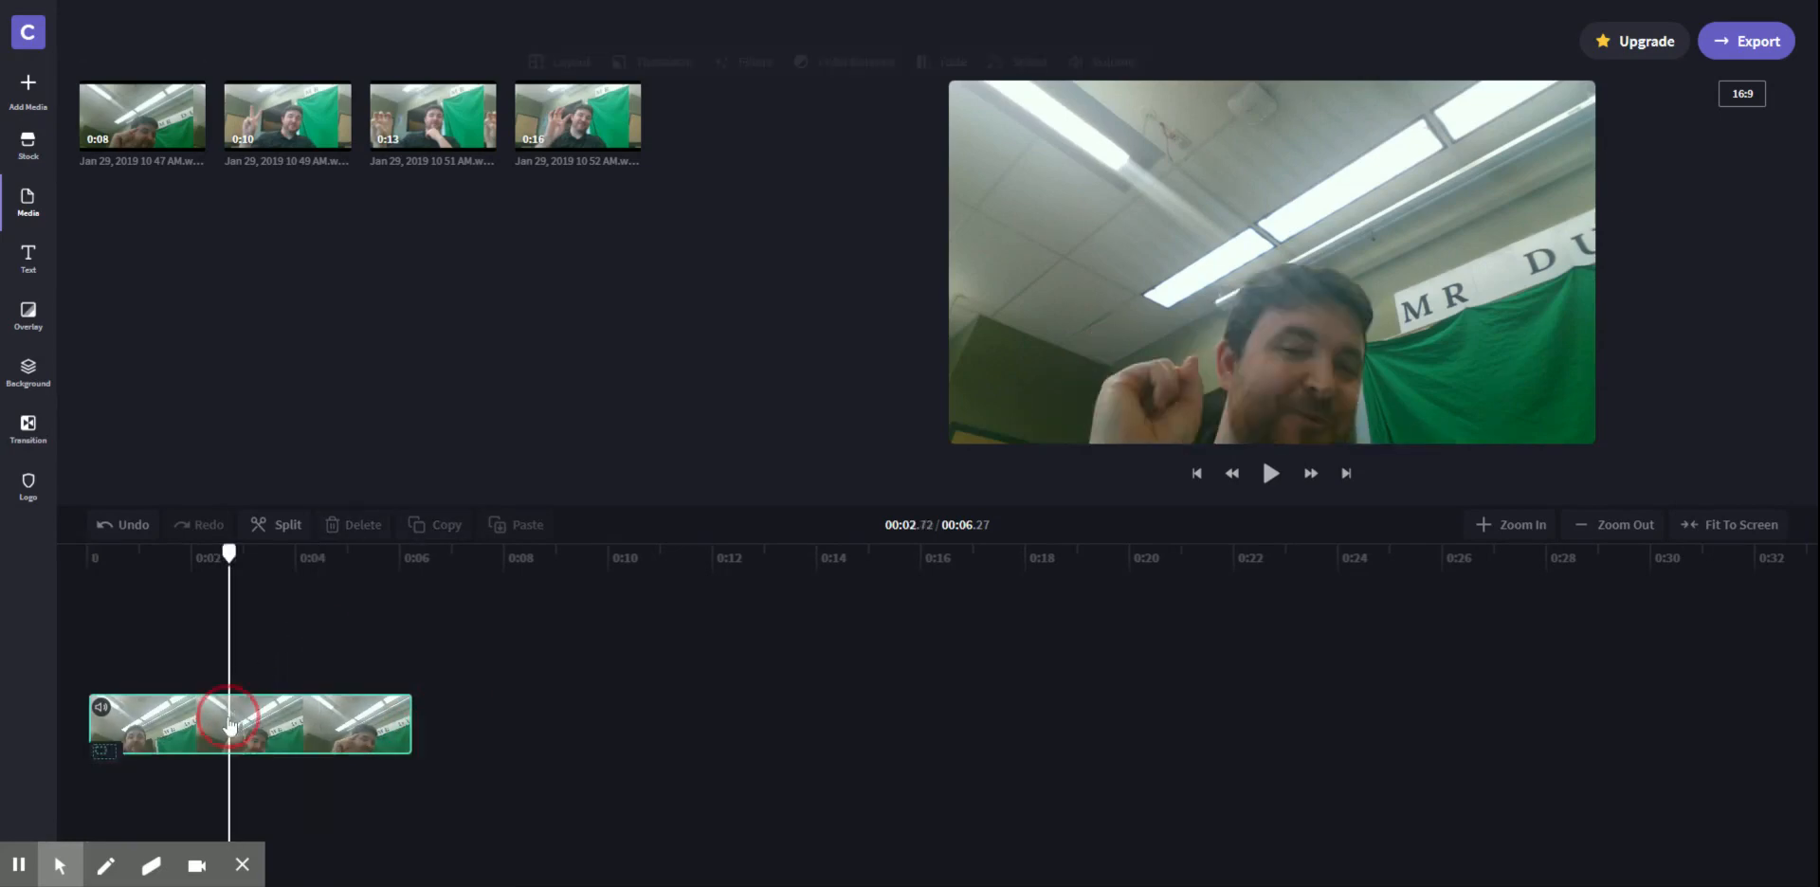
left_click(1272, 476)
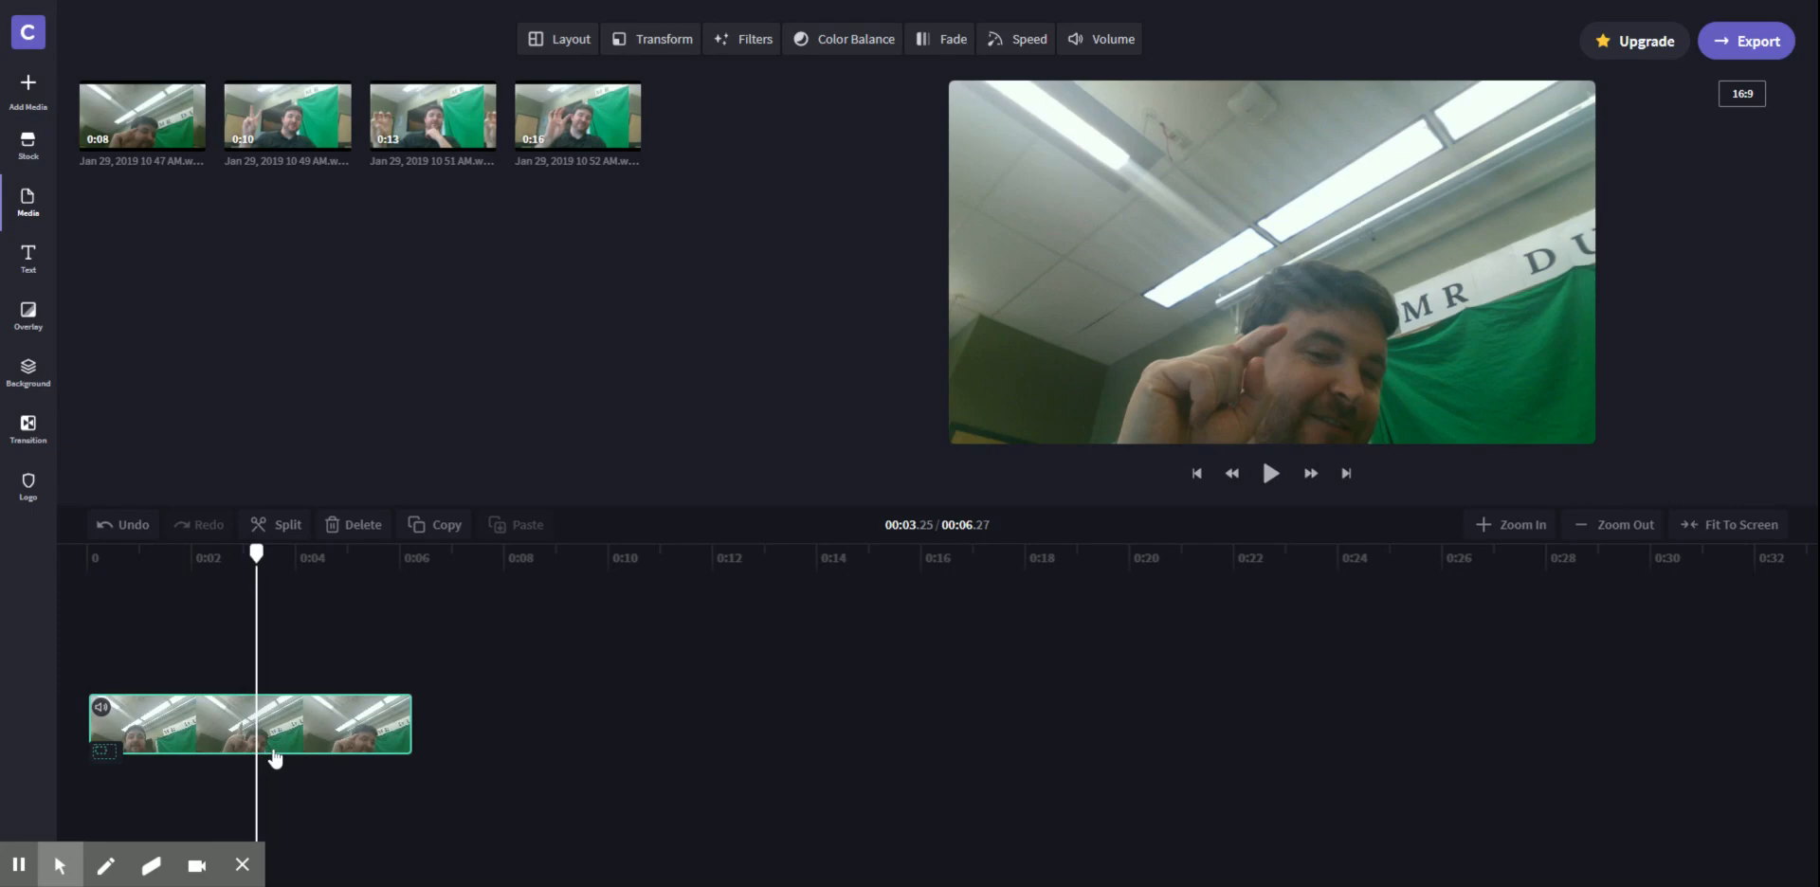
left_click(281, 531)
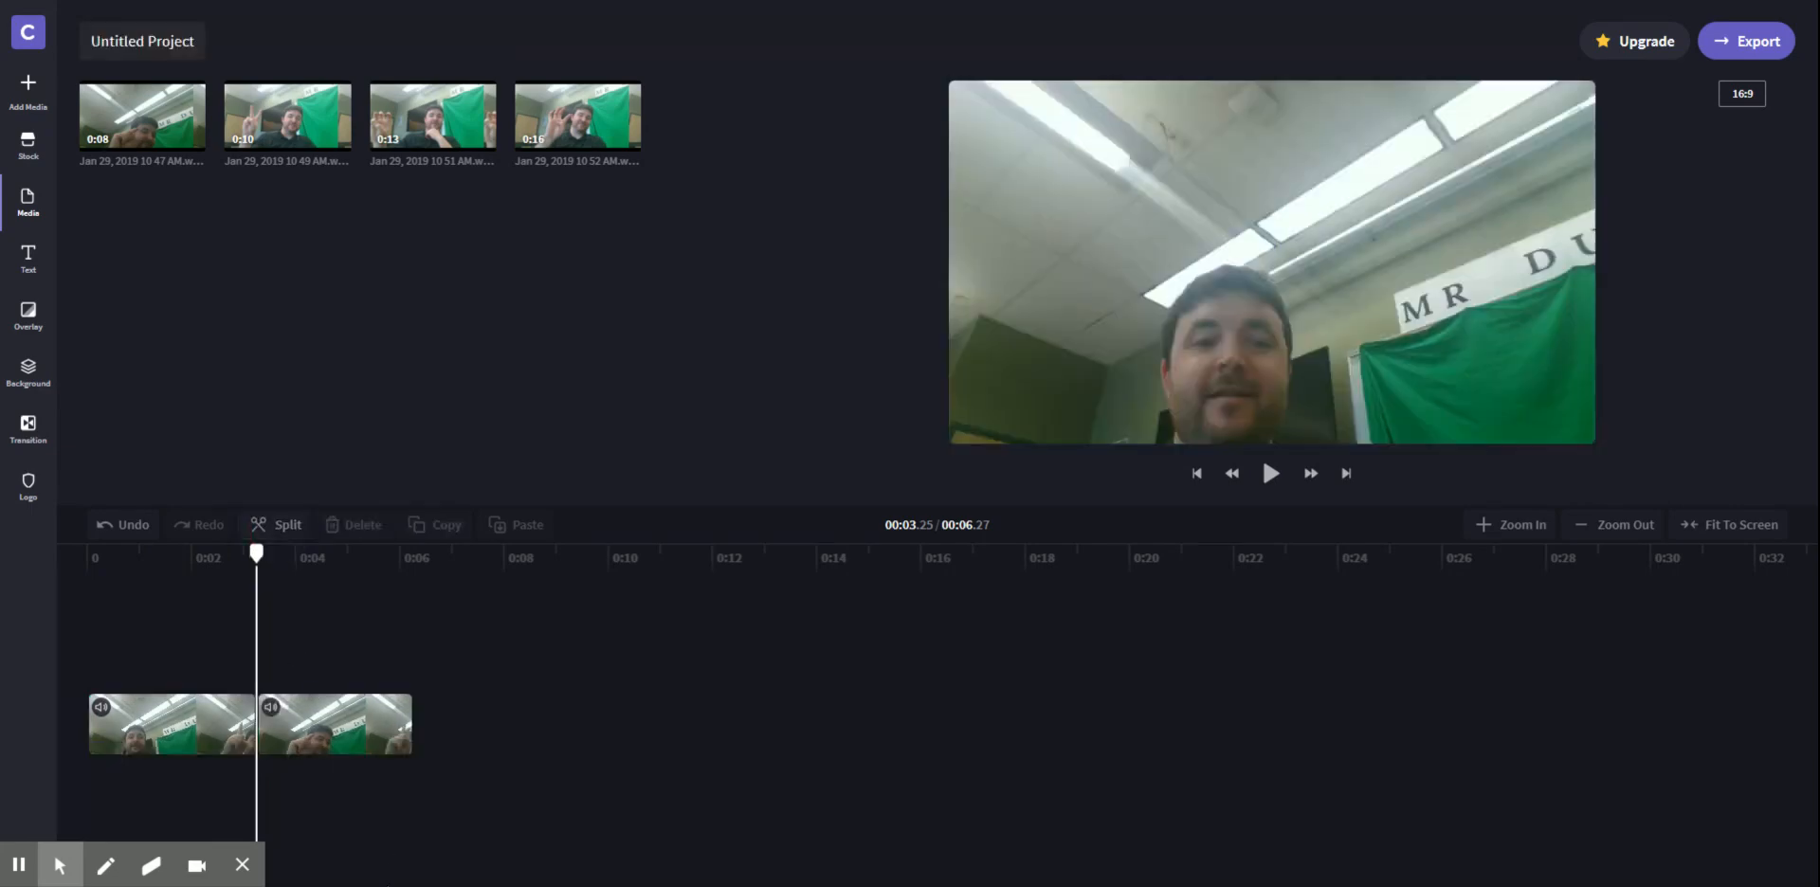
left_click(275, 735)
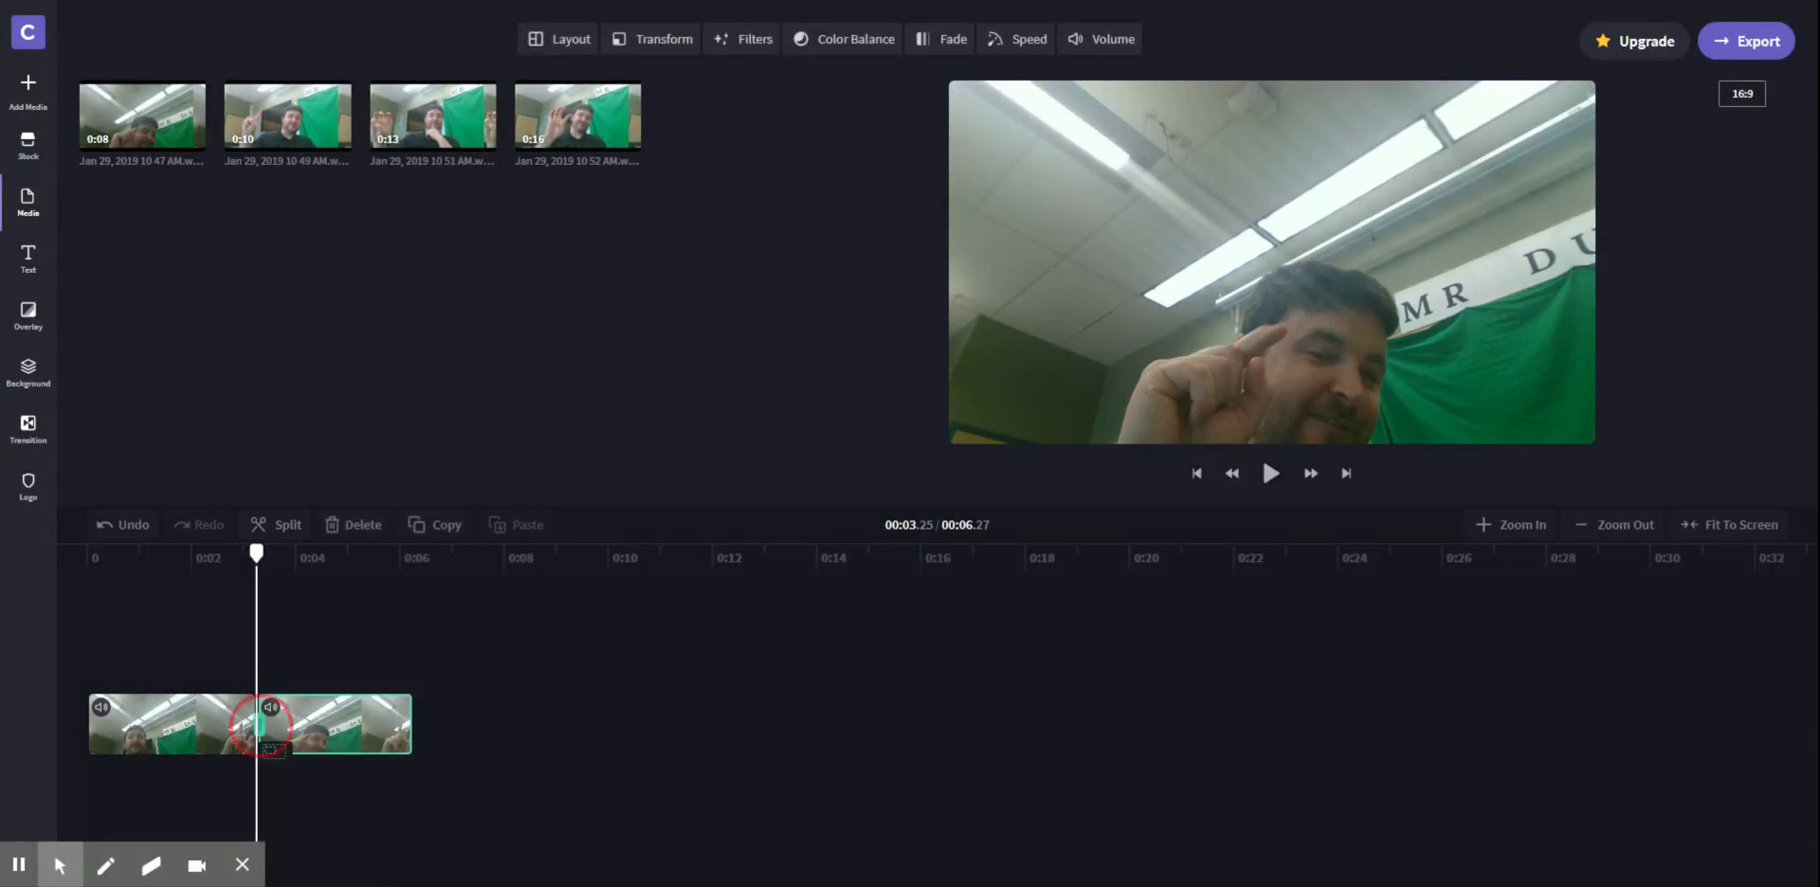
left_click_drag(262, 727, 278, 734)
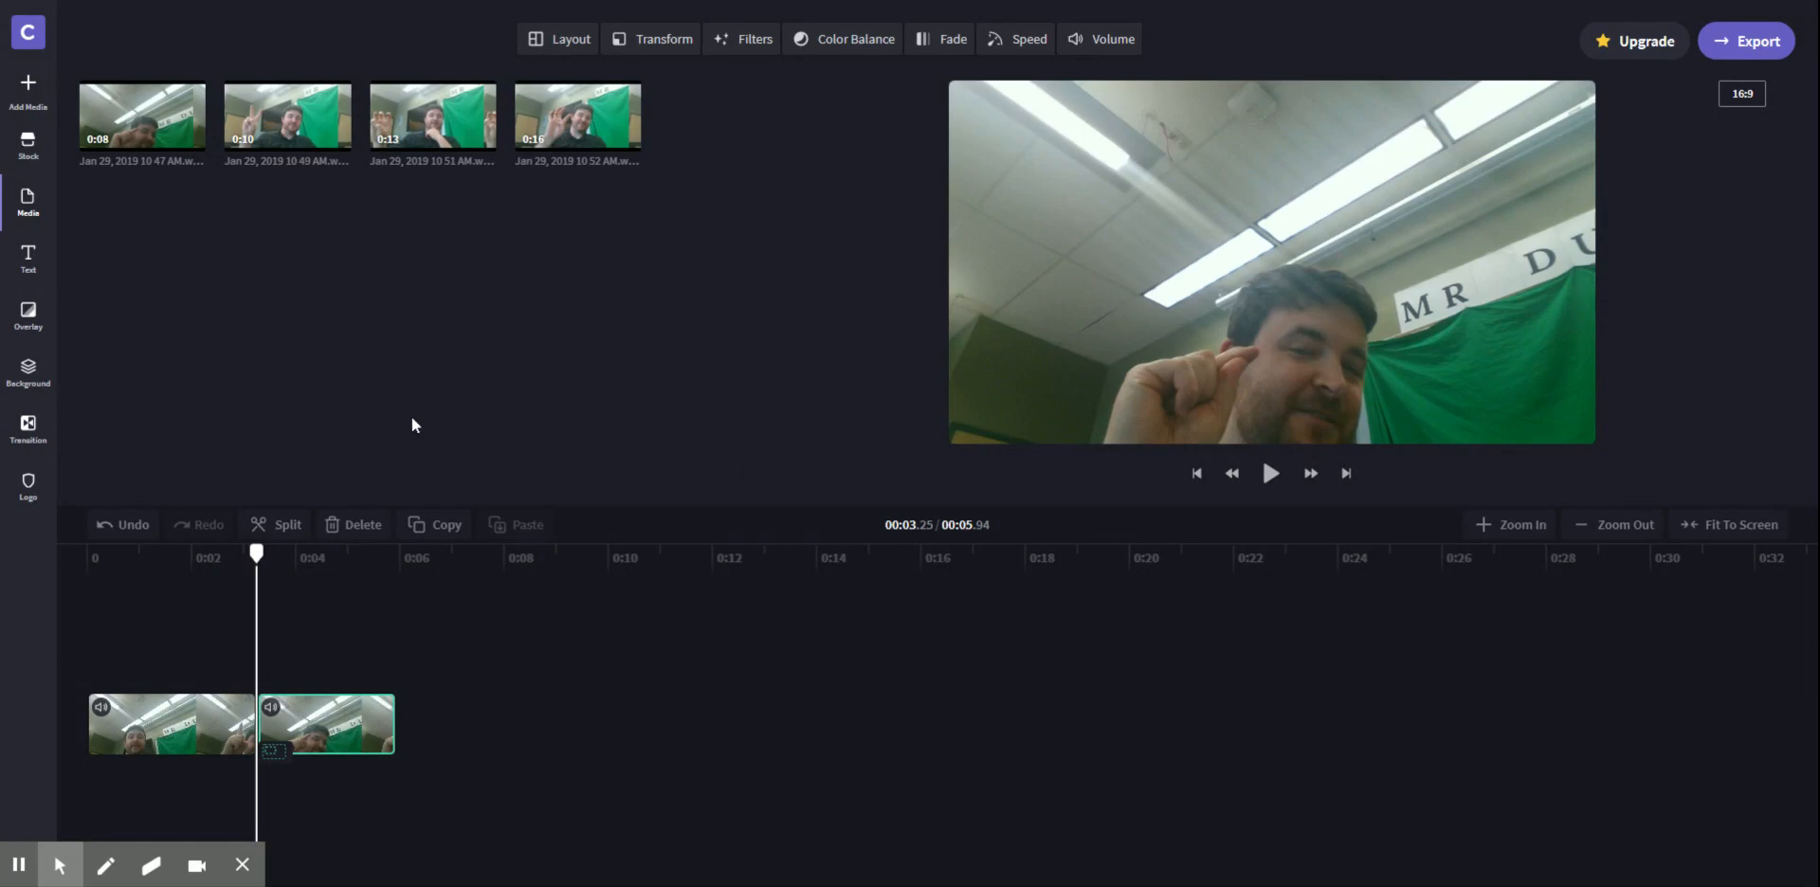
Step: Add the 0:10 clip from 10:49 AM to the timeline and move it to a lower track, overlapping the second piece's end
left_click_drag(311, 124, 512, 730)
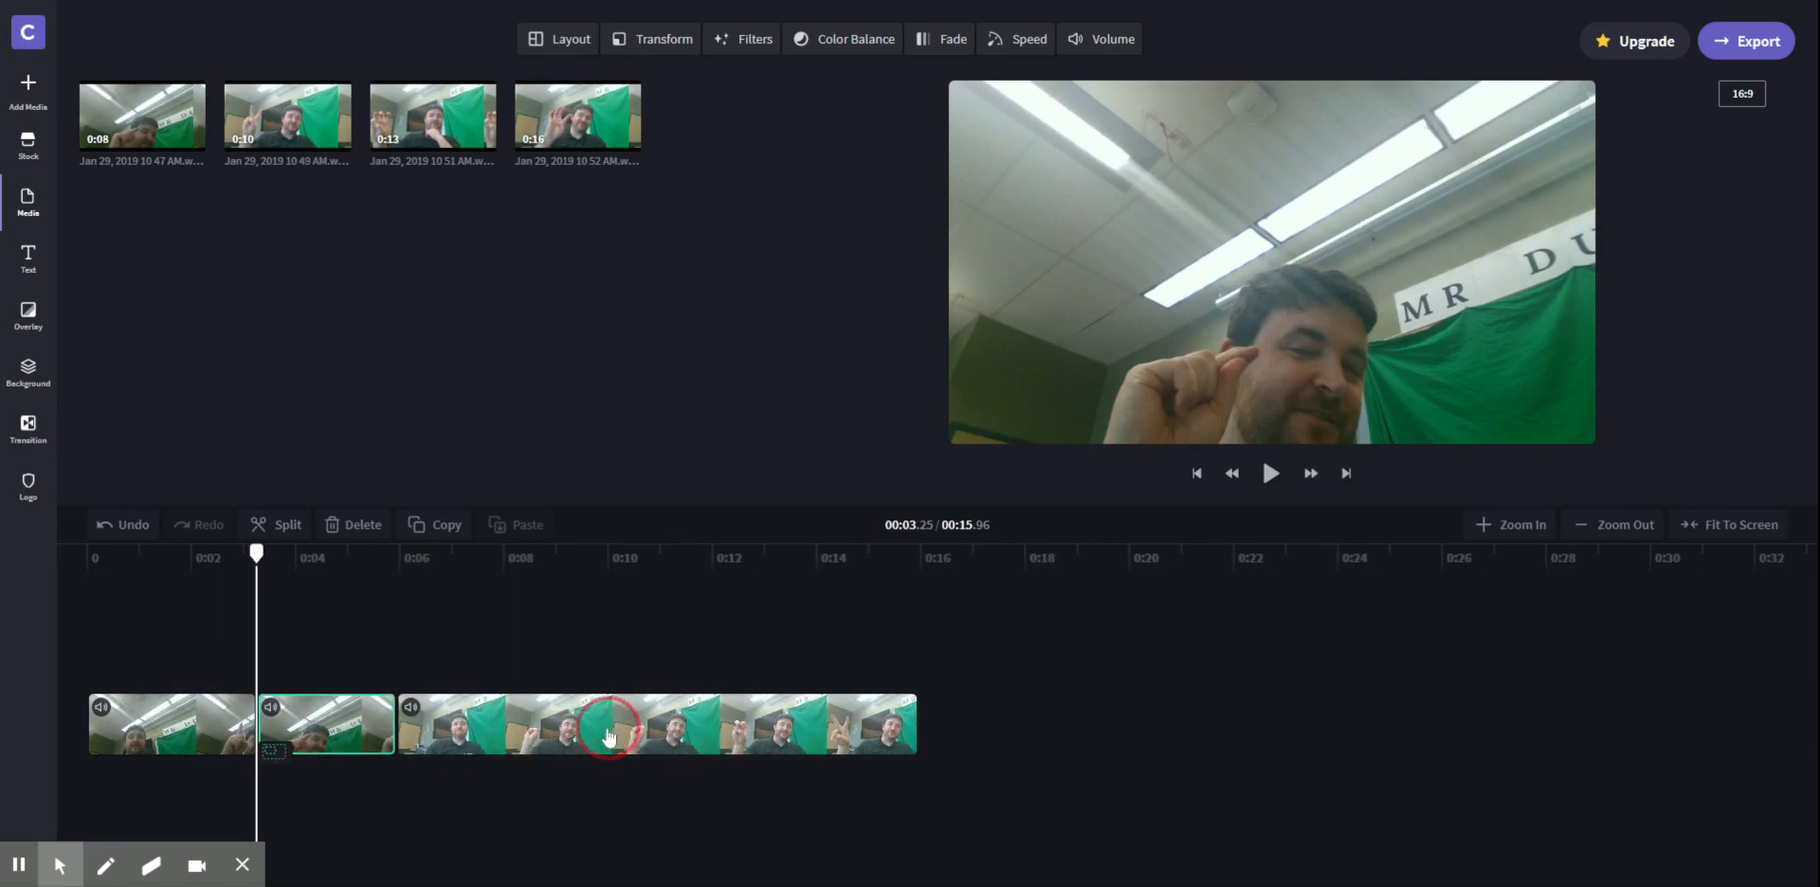
left_click_drag(608, 738, 497, 760)
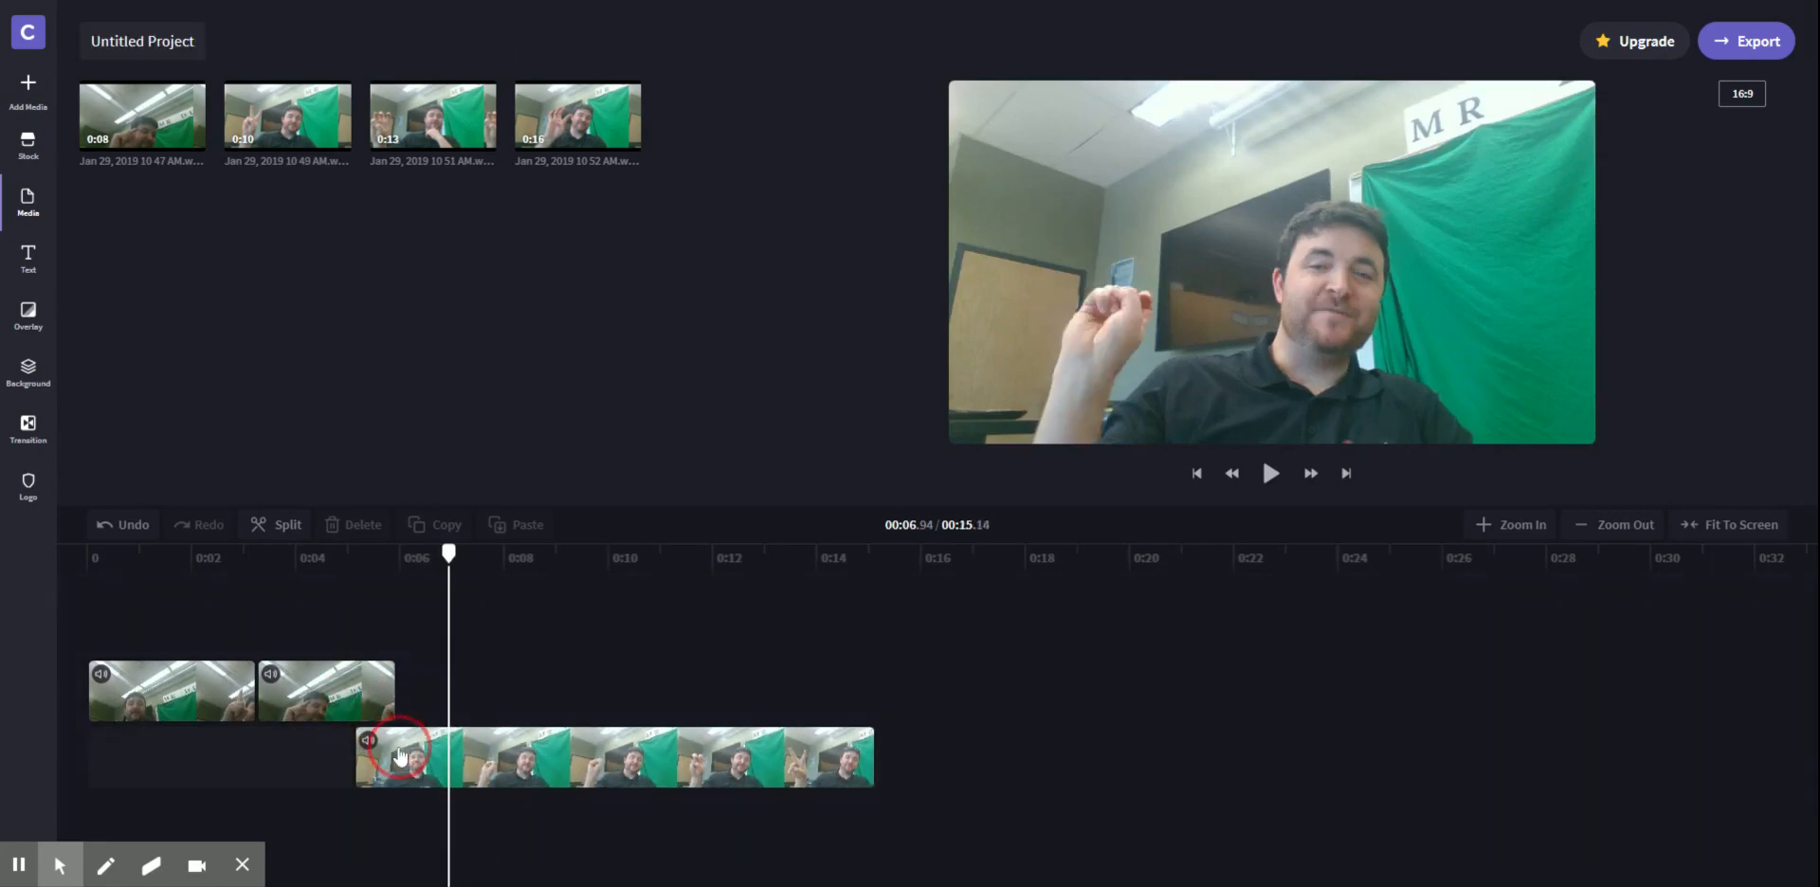
Step: Crossfade the overlapping clips with a 1.0 s fade-out on the upper track's second piece and a 1.0 s fade-in on the lower clip
left_click(271, 692)
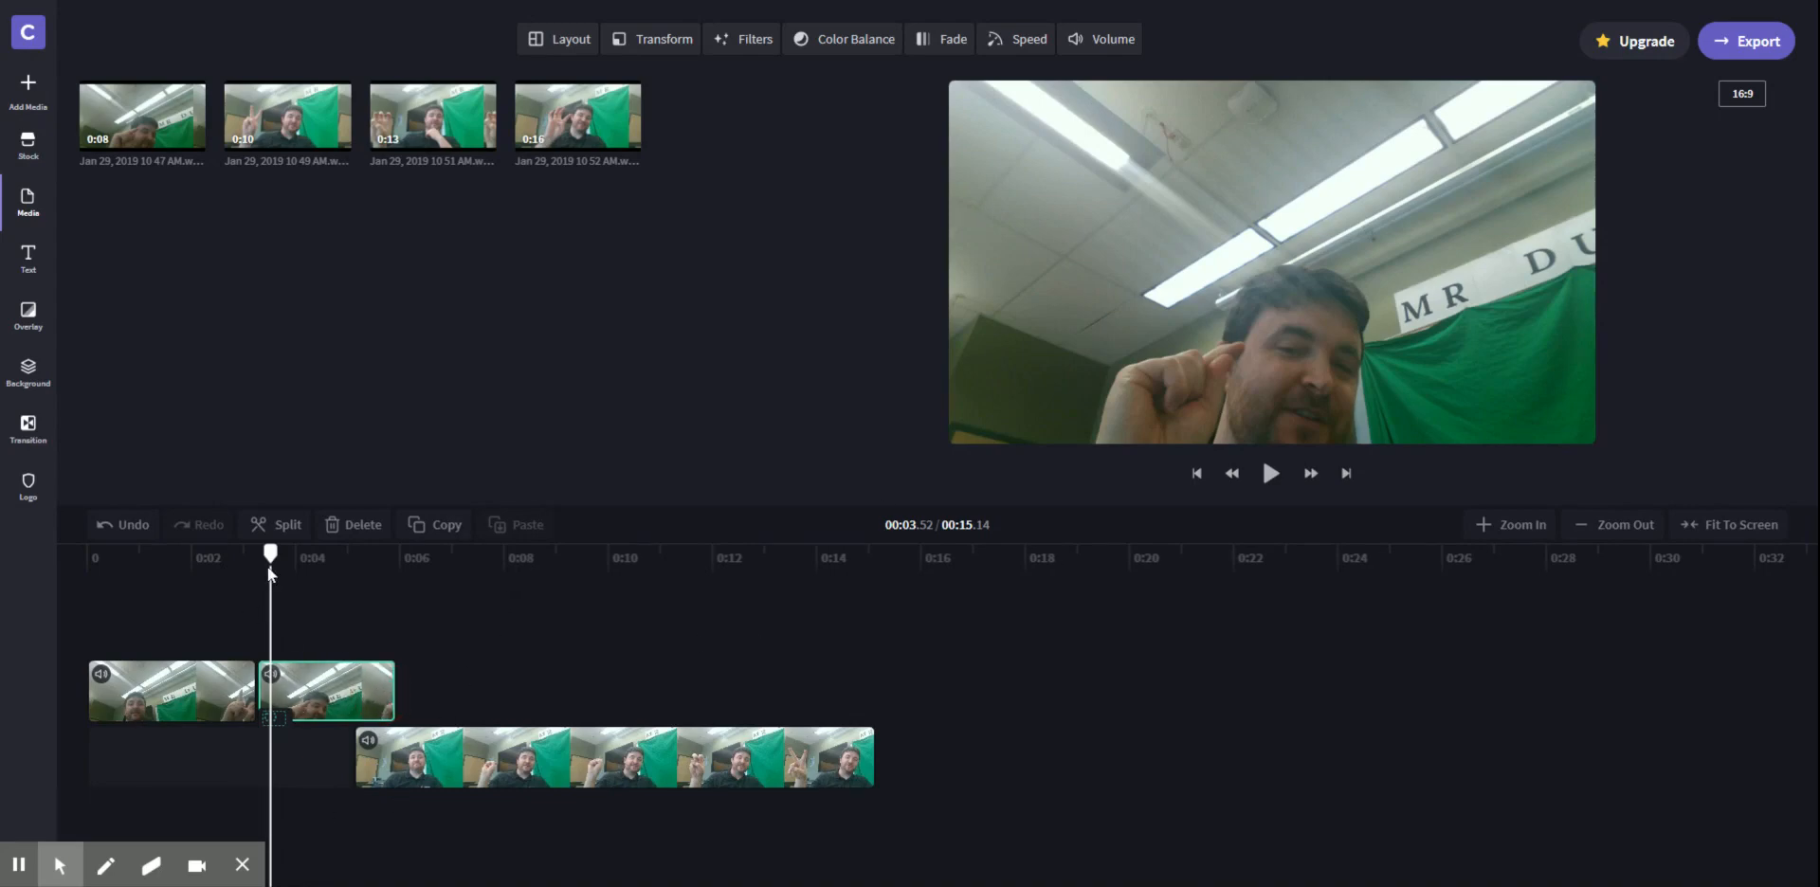
left_click_drag(268, 566, 386, 569)
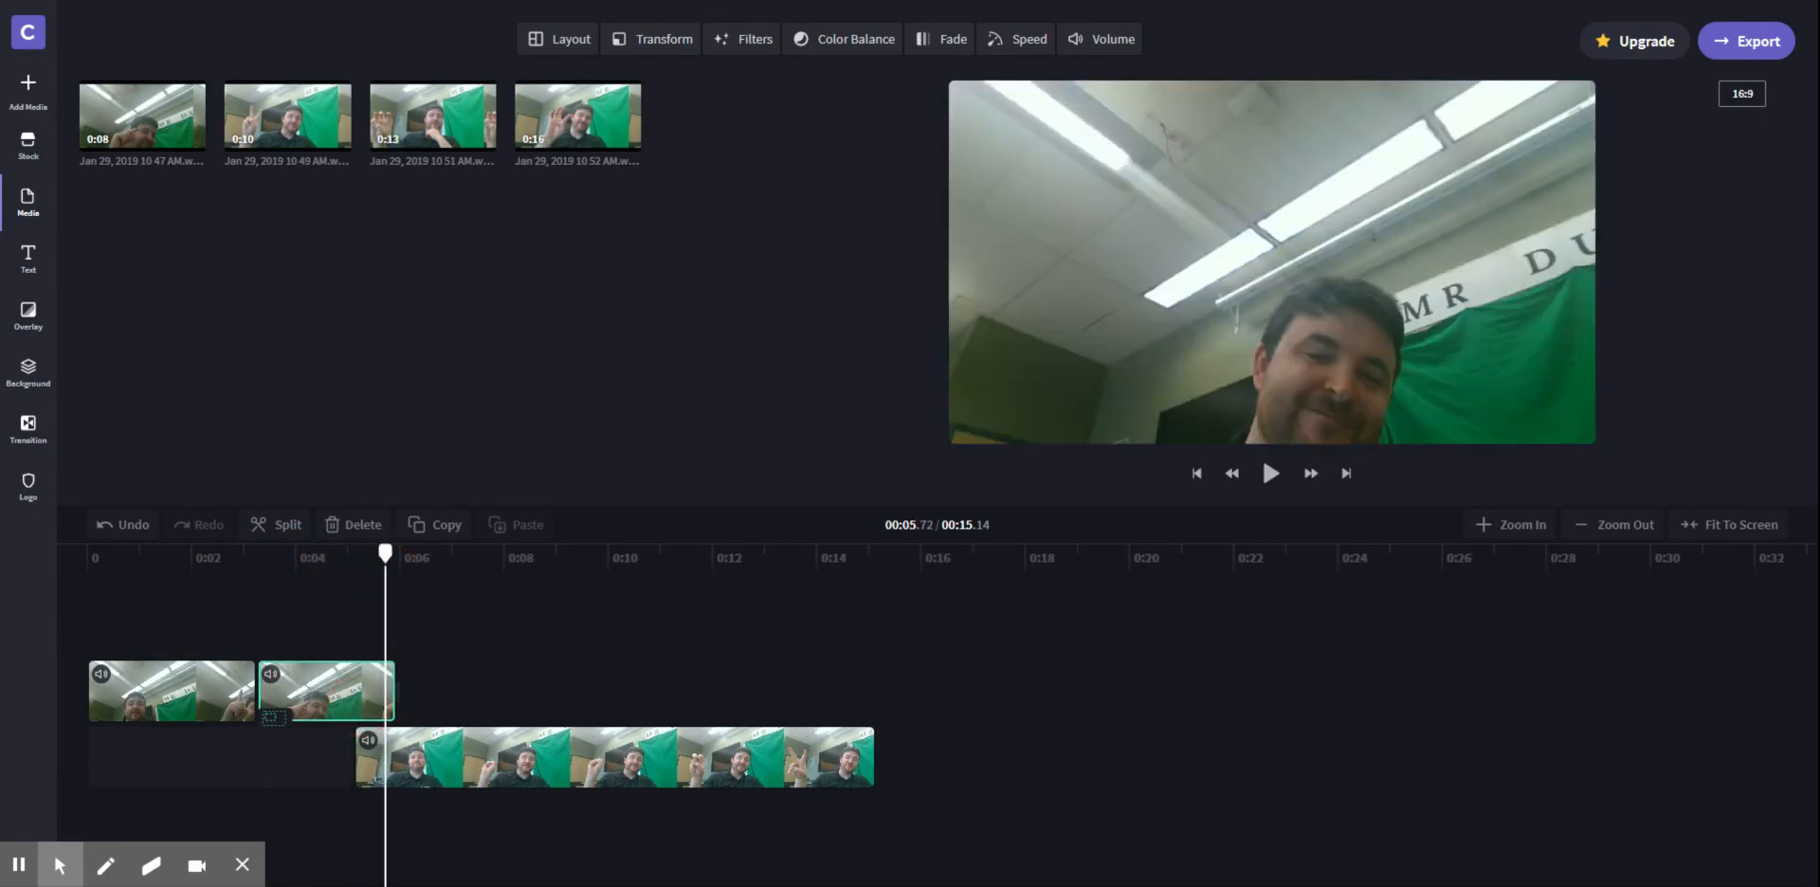
left_click(940, 47)
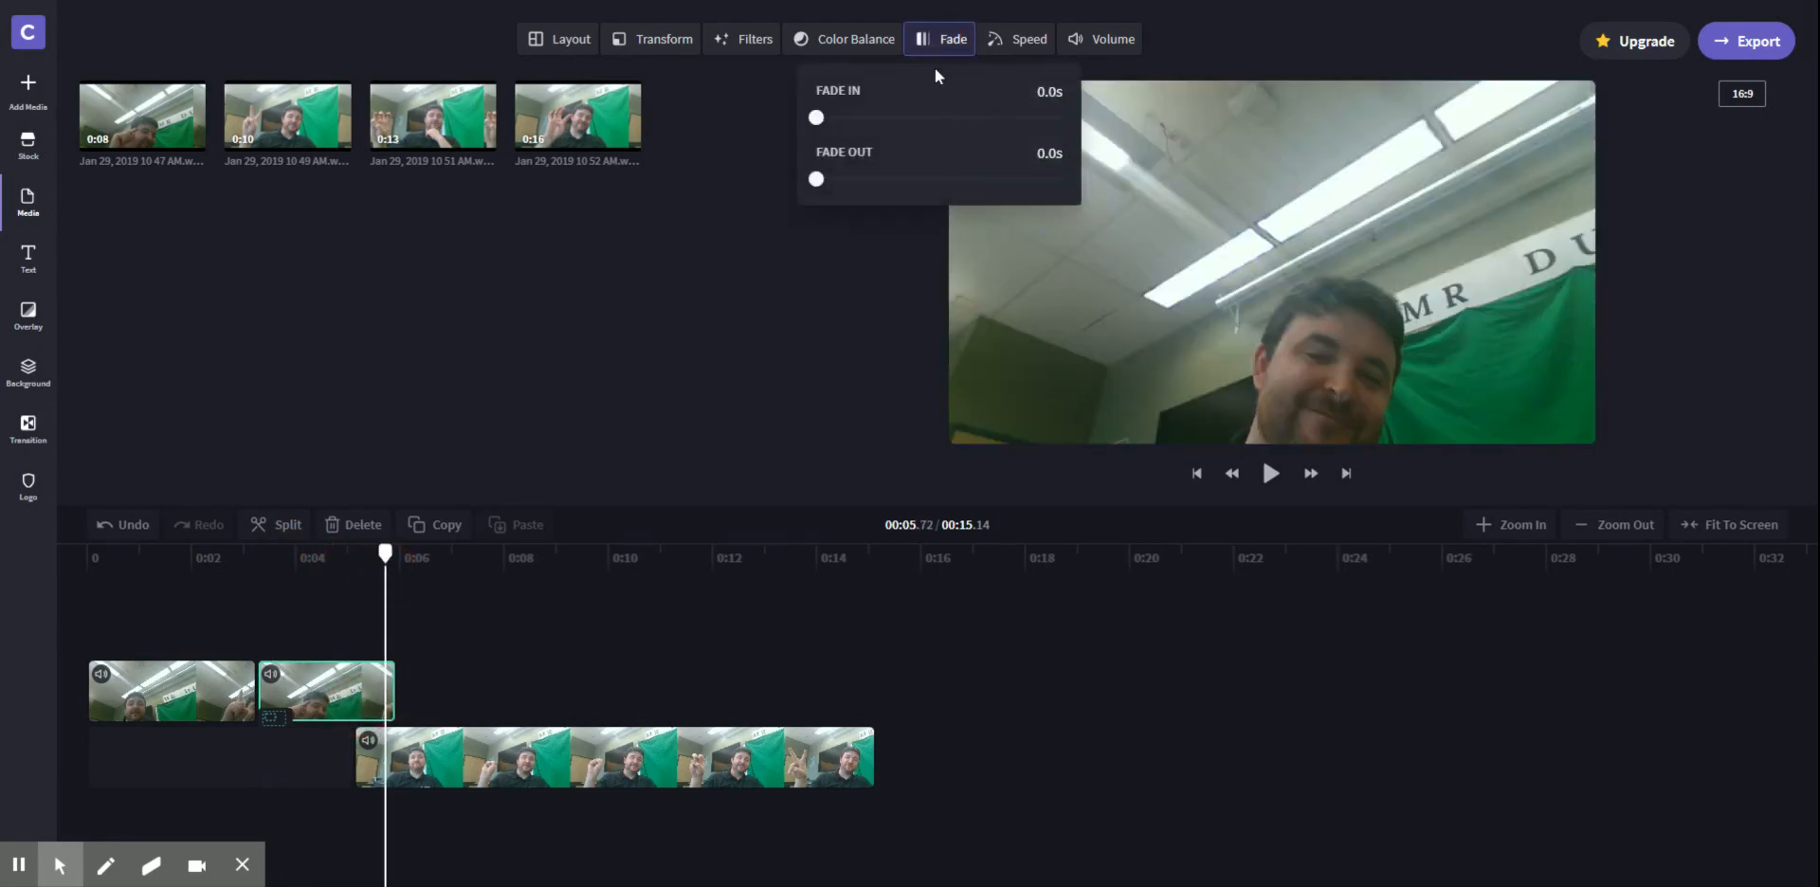
left_click_drag(816, 179, 946, 192)
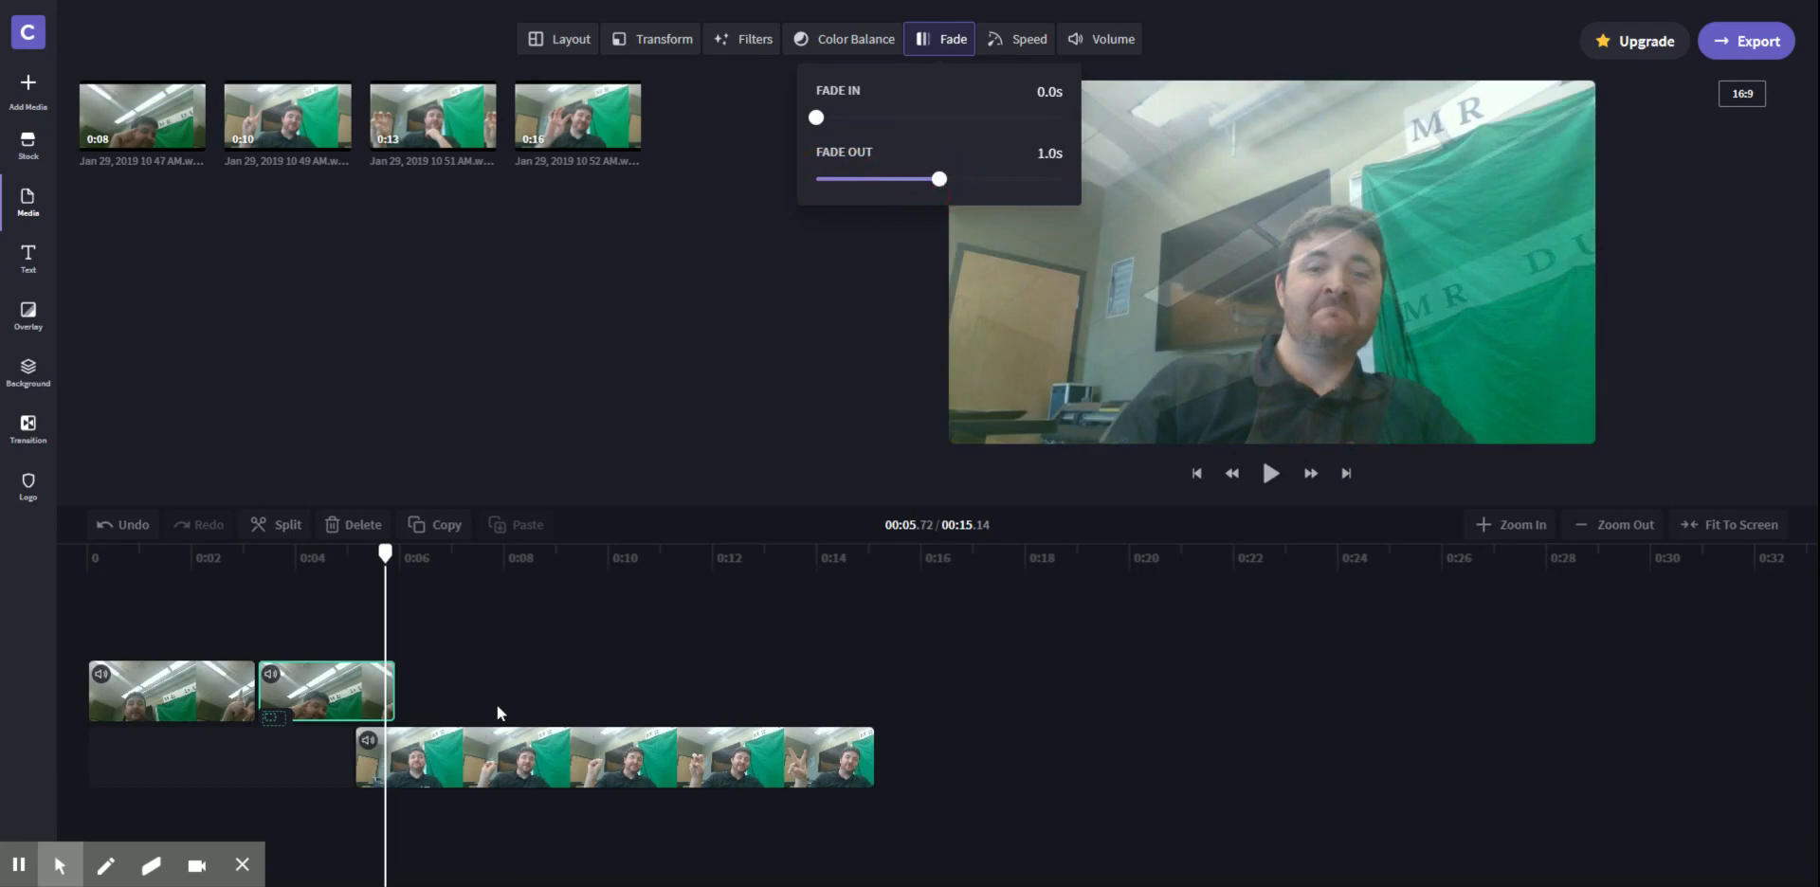
left_click(484, 758)
left_click_drag(816, 117, 939, 118)
Step: Play the video from about 4.74 seconds to preview the crossfade between the two overlapping clips
left_click(341, 557)
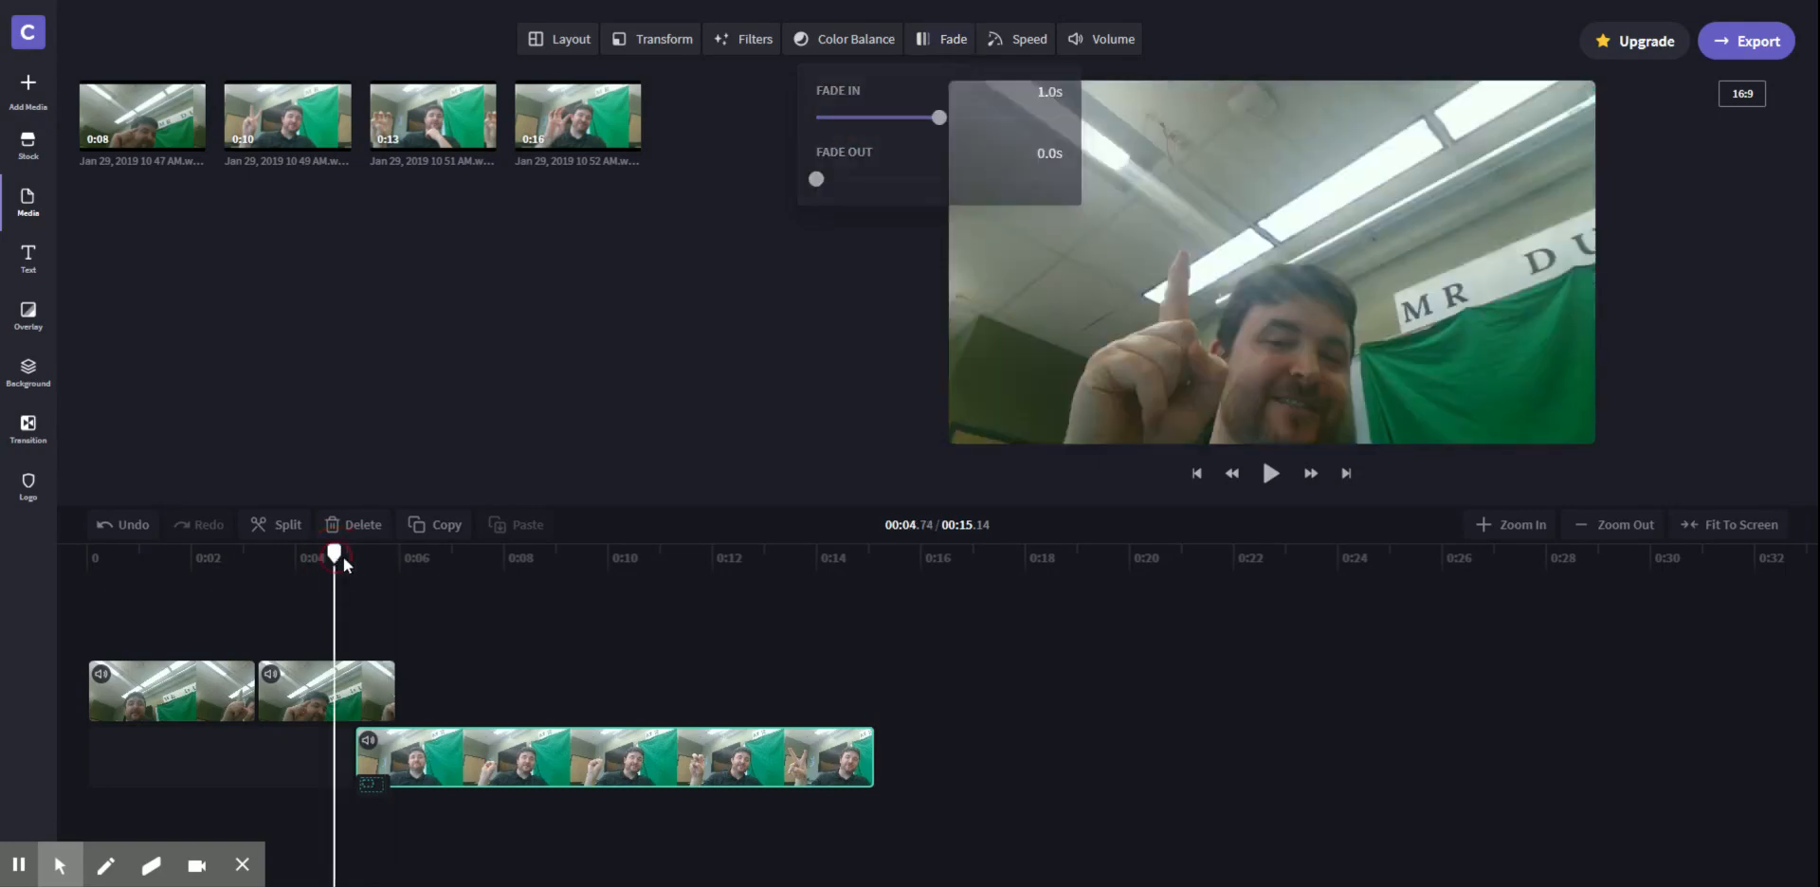
left_click(1272, 474)
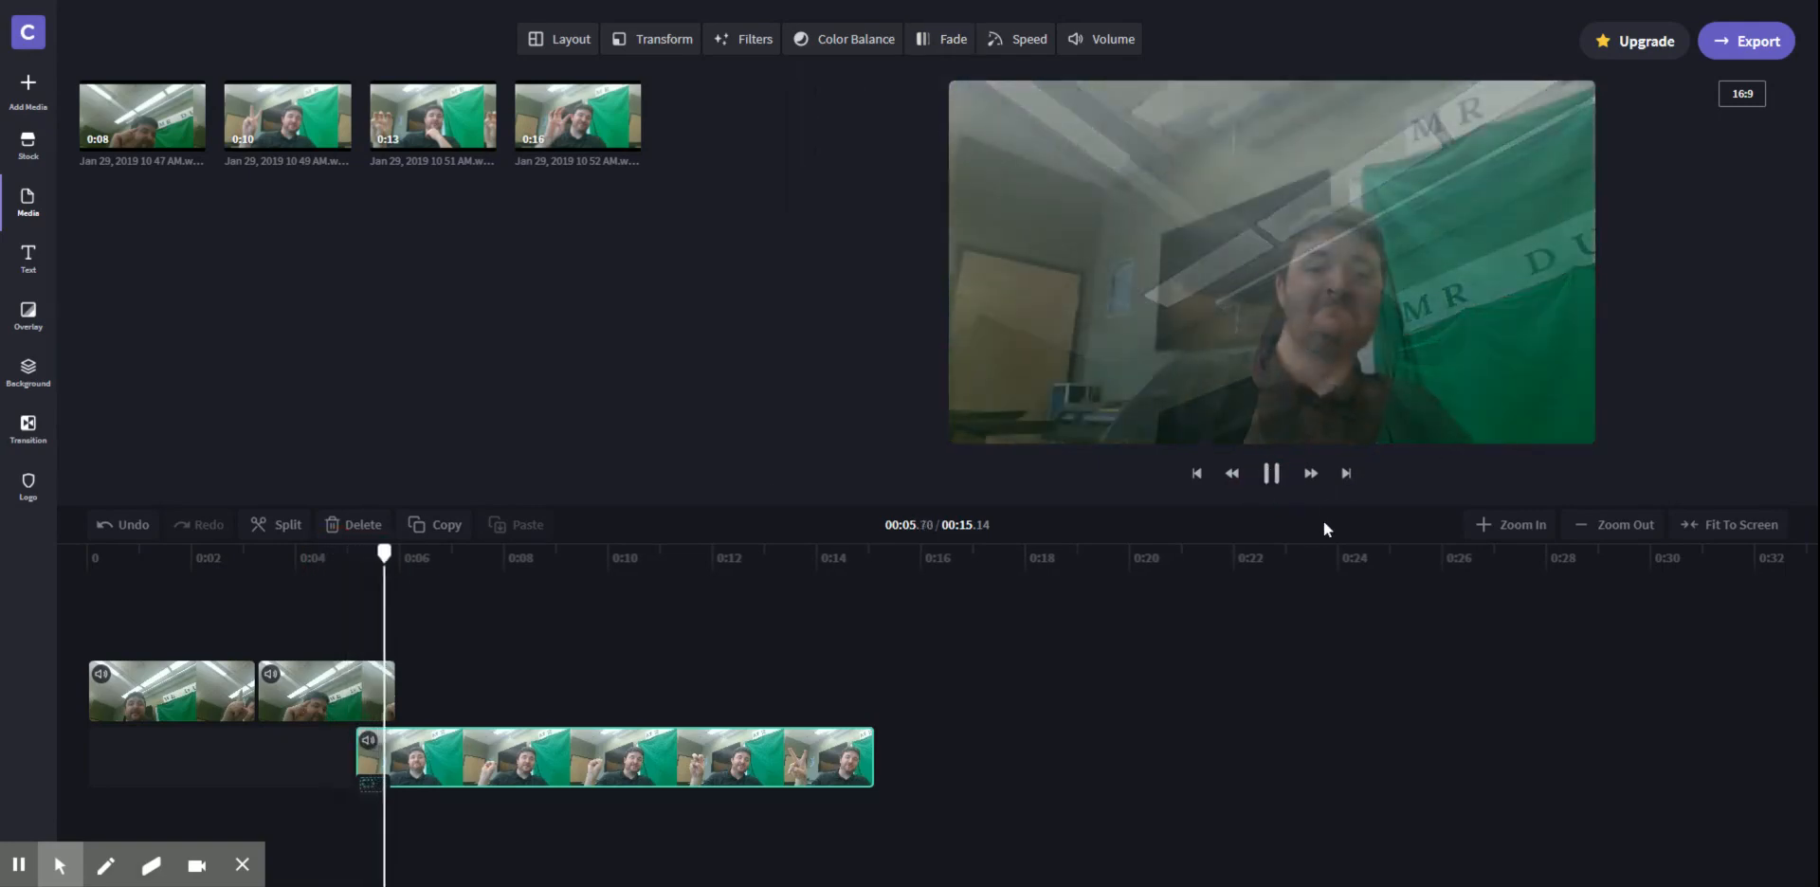
left_click(1272, 473)
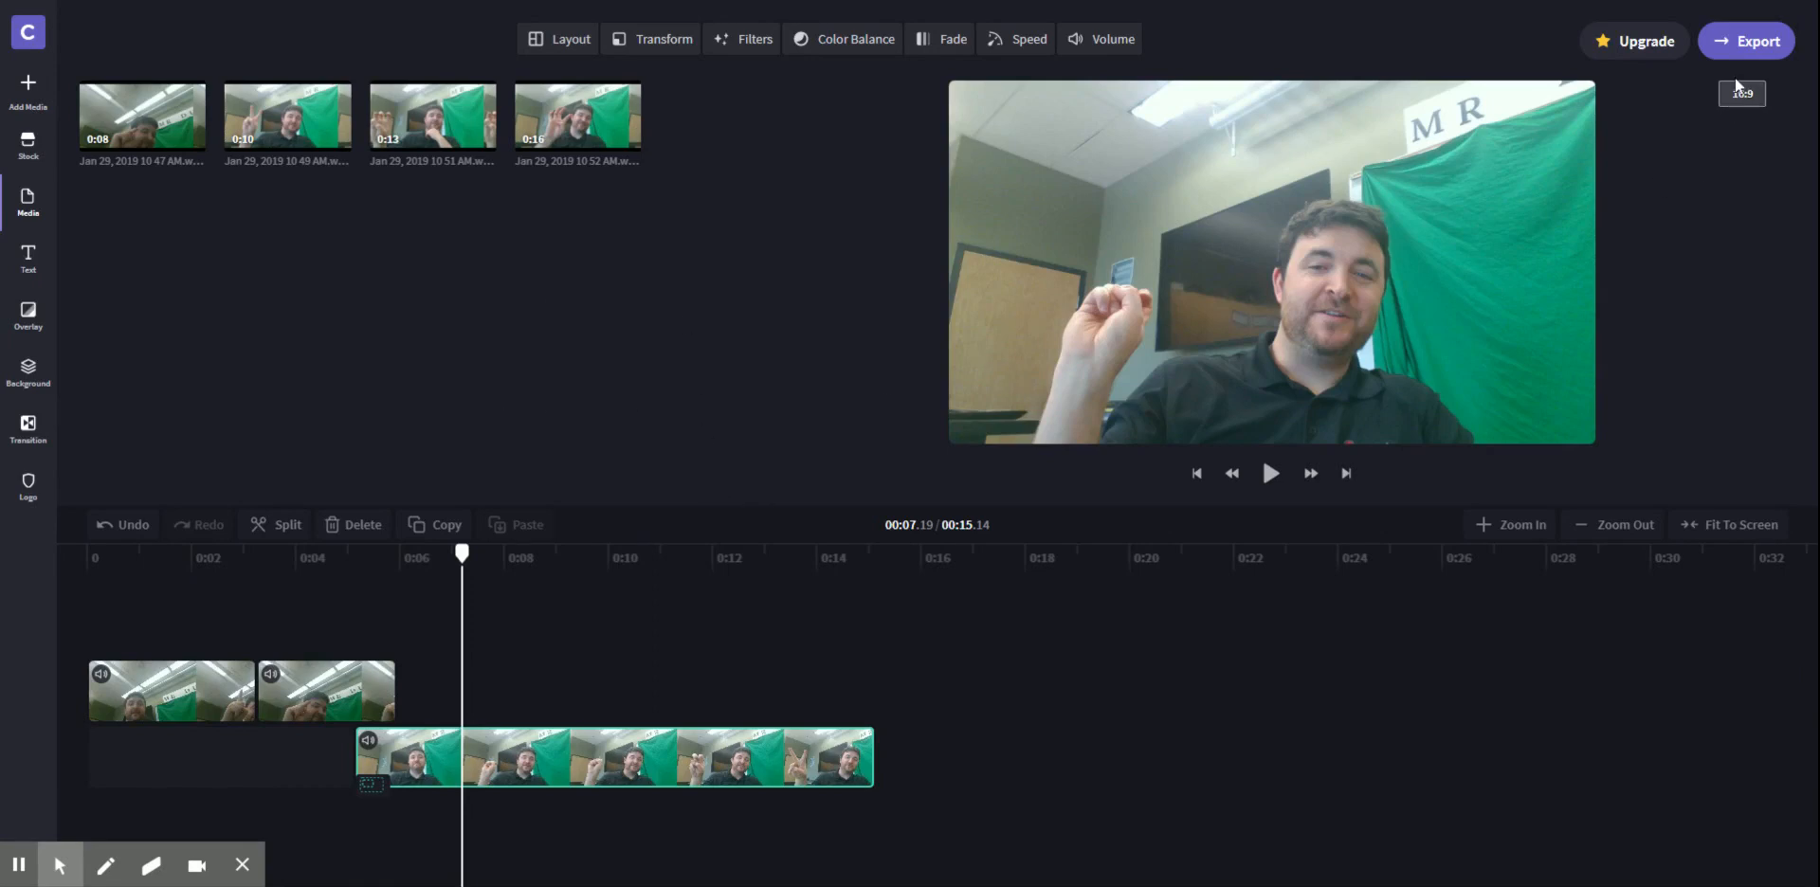
Step: Export the video at 480p resolution without compression and skip the editor rating survey
left_click(1754, 42)
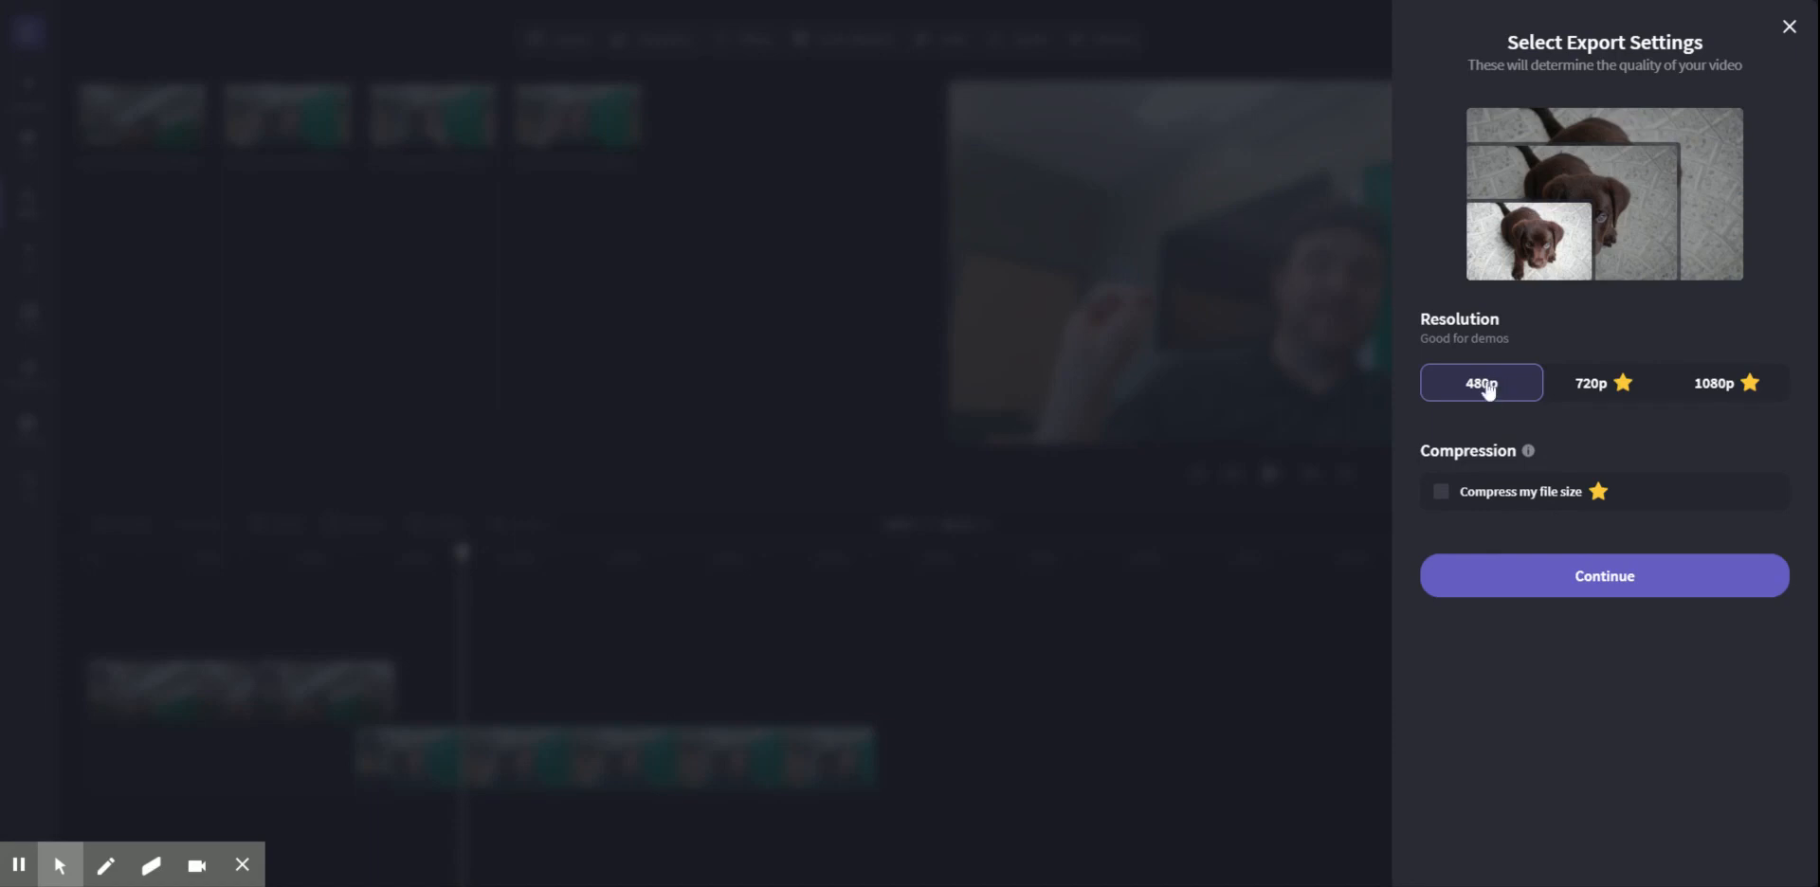
left_click(1621, 594)
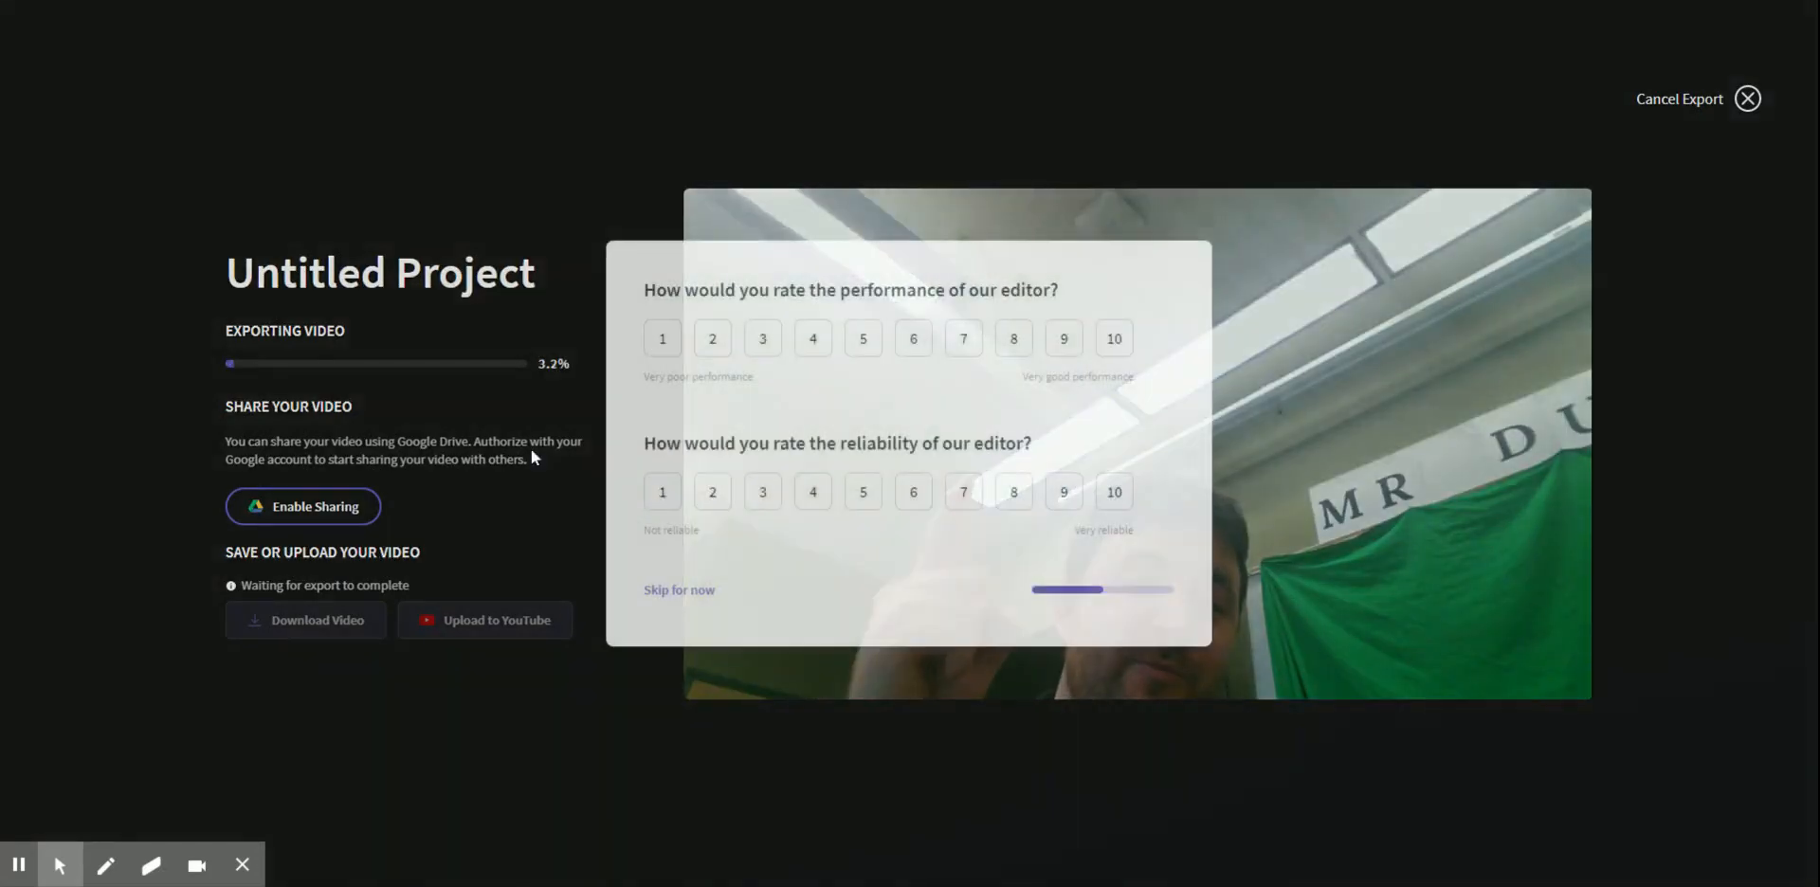
left_click(690, 590)
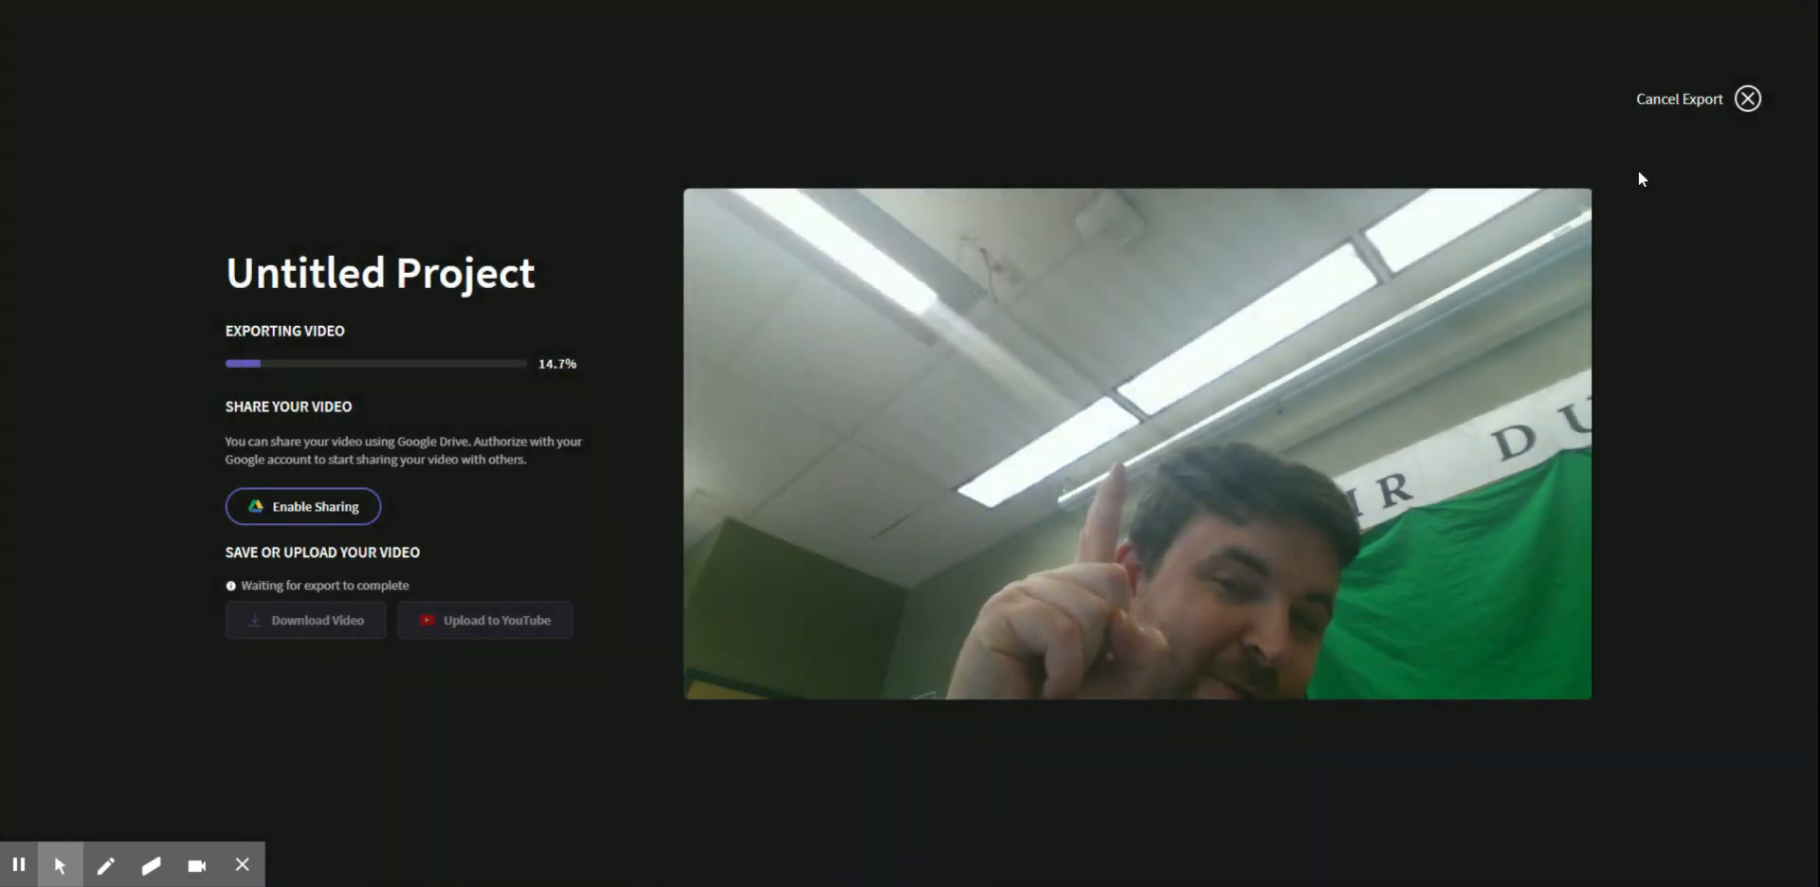